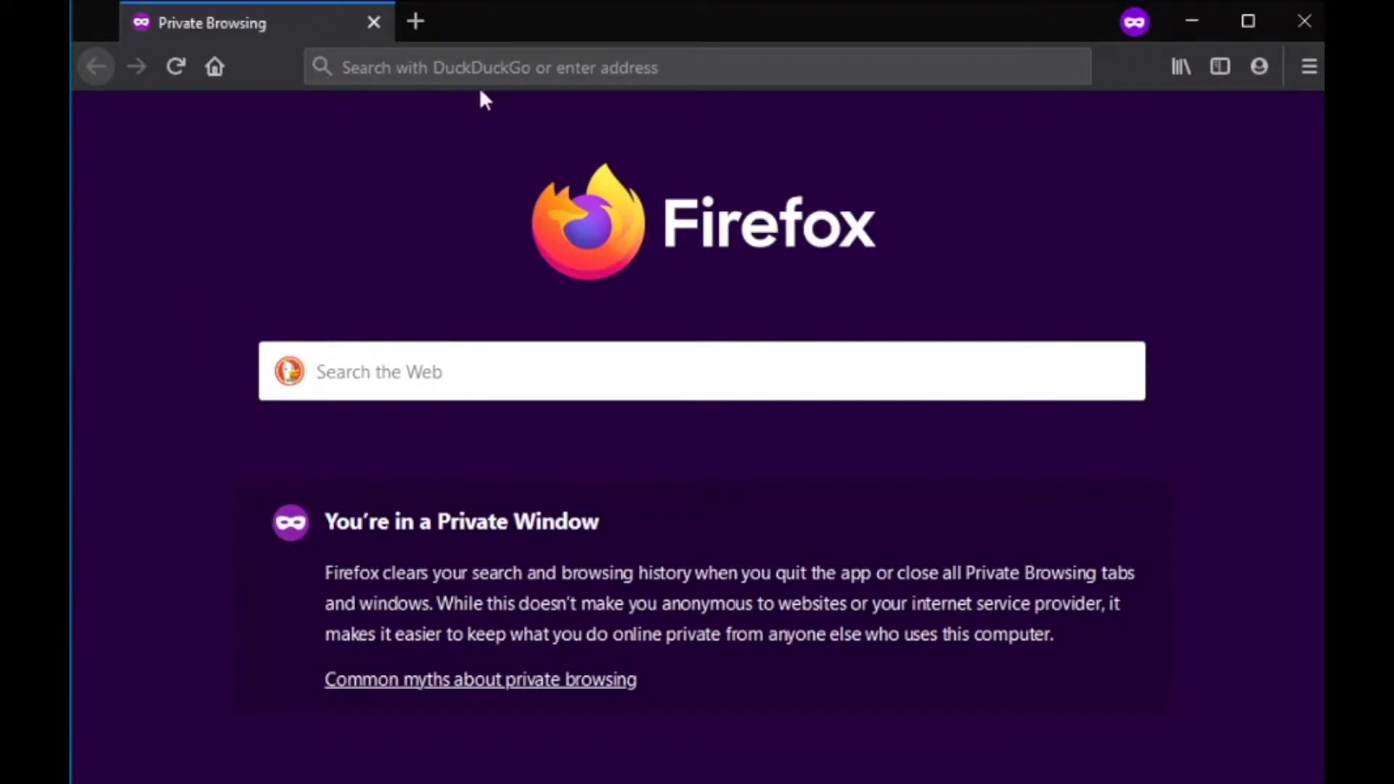
# - Navigate Firefox to 3u.com to load the 3uTools website
pyautogui.click(469, 66)
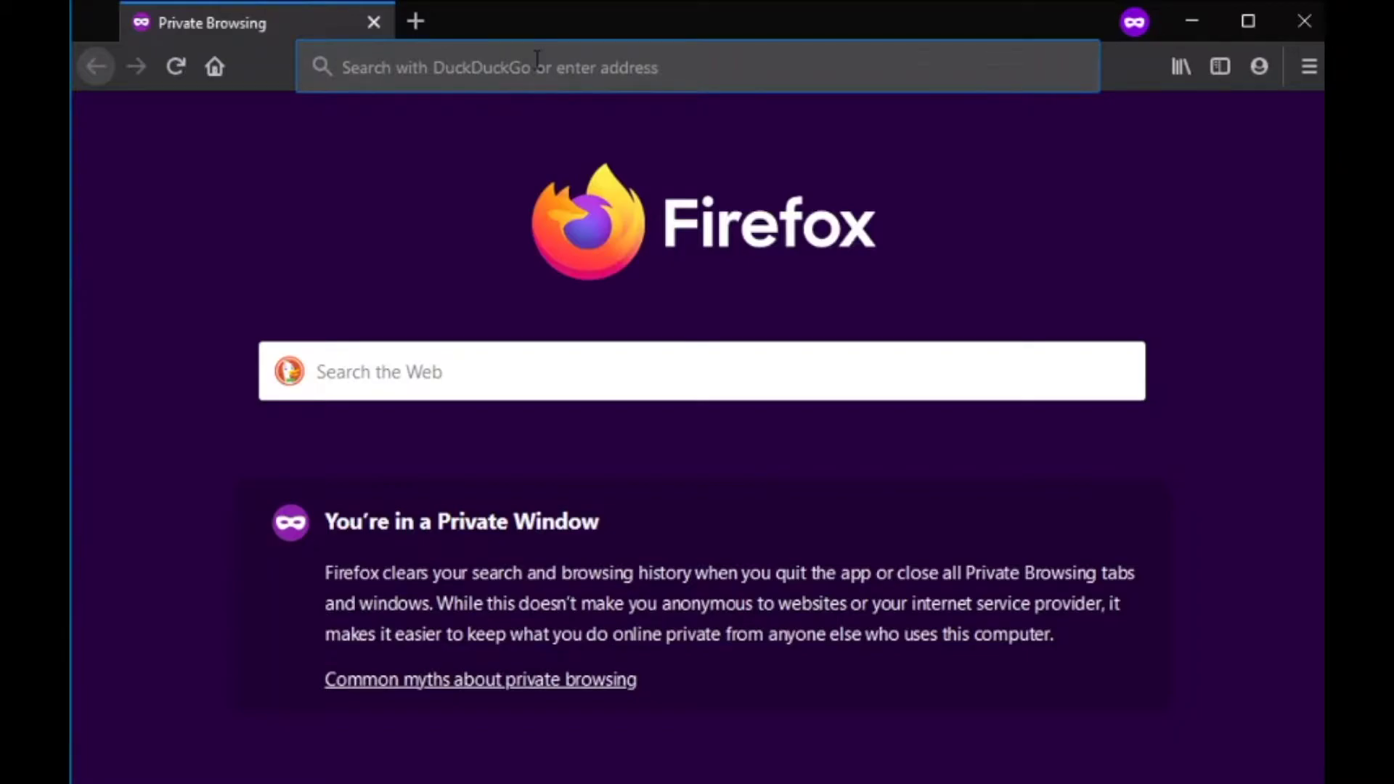
pyautogui.write('3')
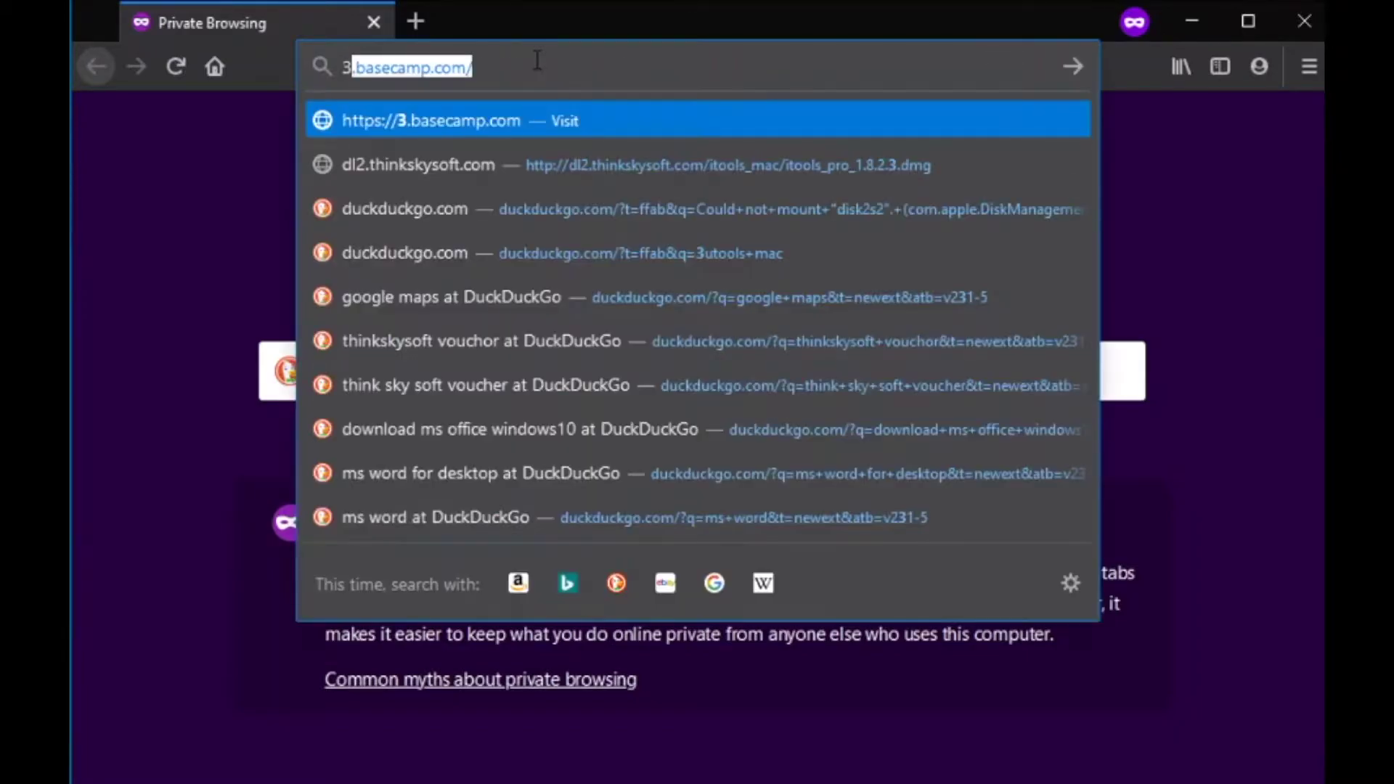
pyautogui.write('u')
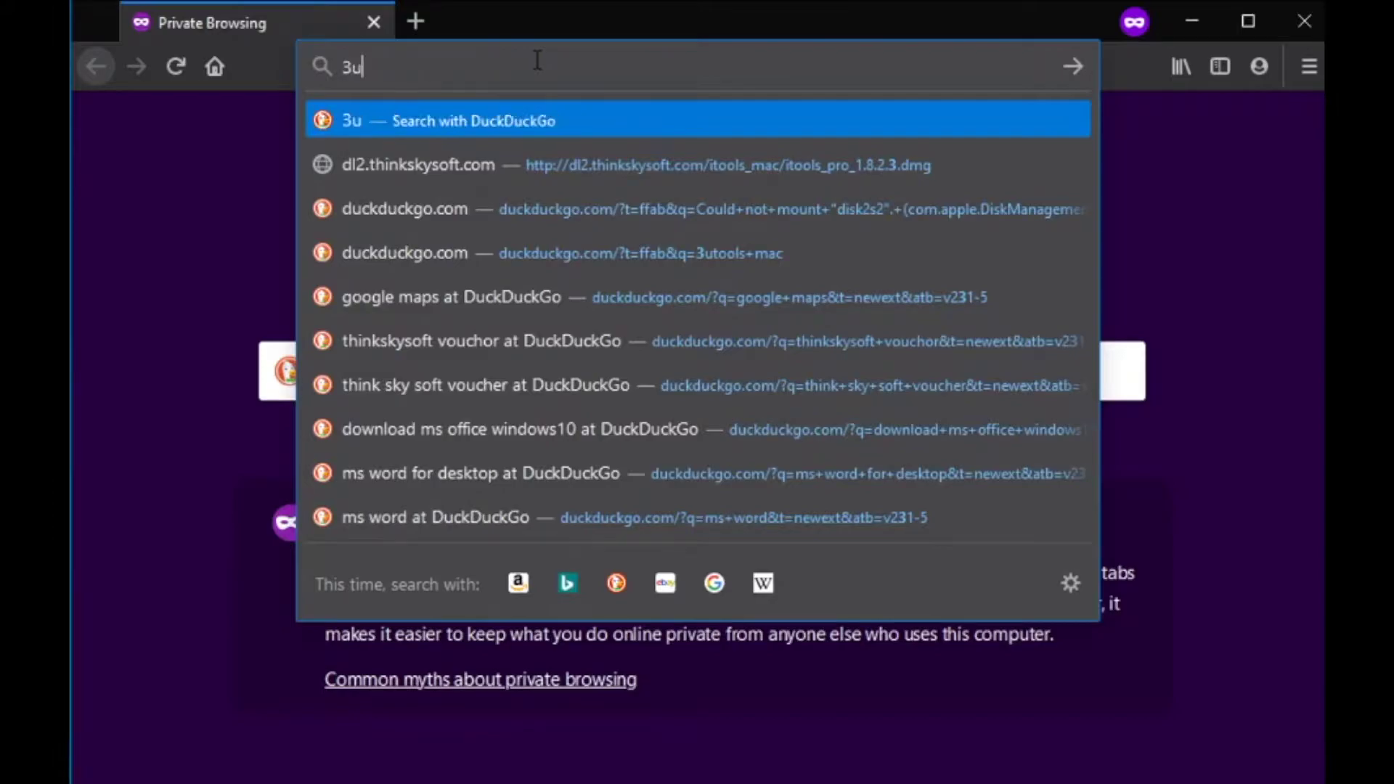
pyautogui.write('.com')
pyautogui.press('Return')
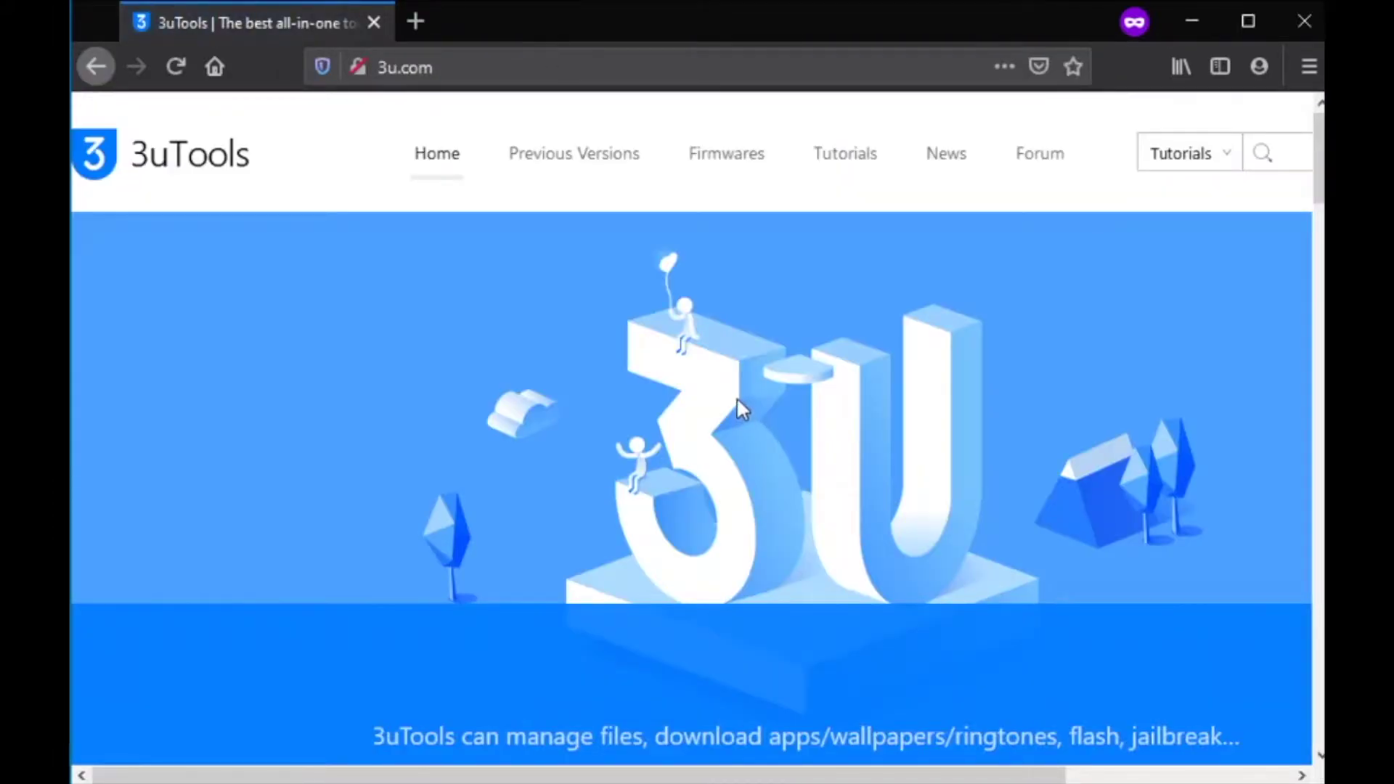
pyautogui.scroll(-3, 740, 419)
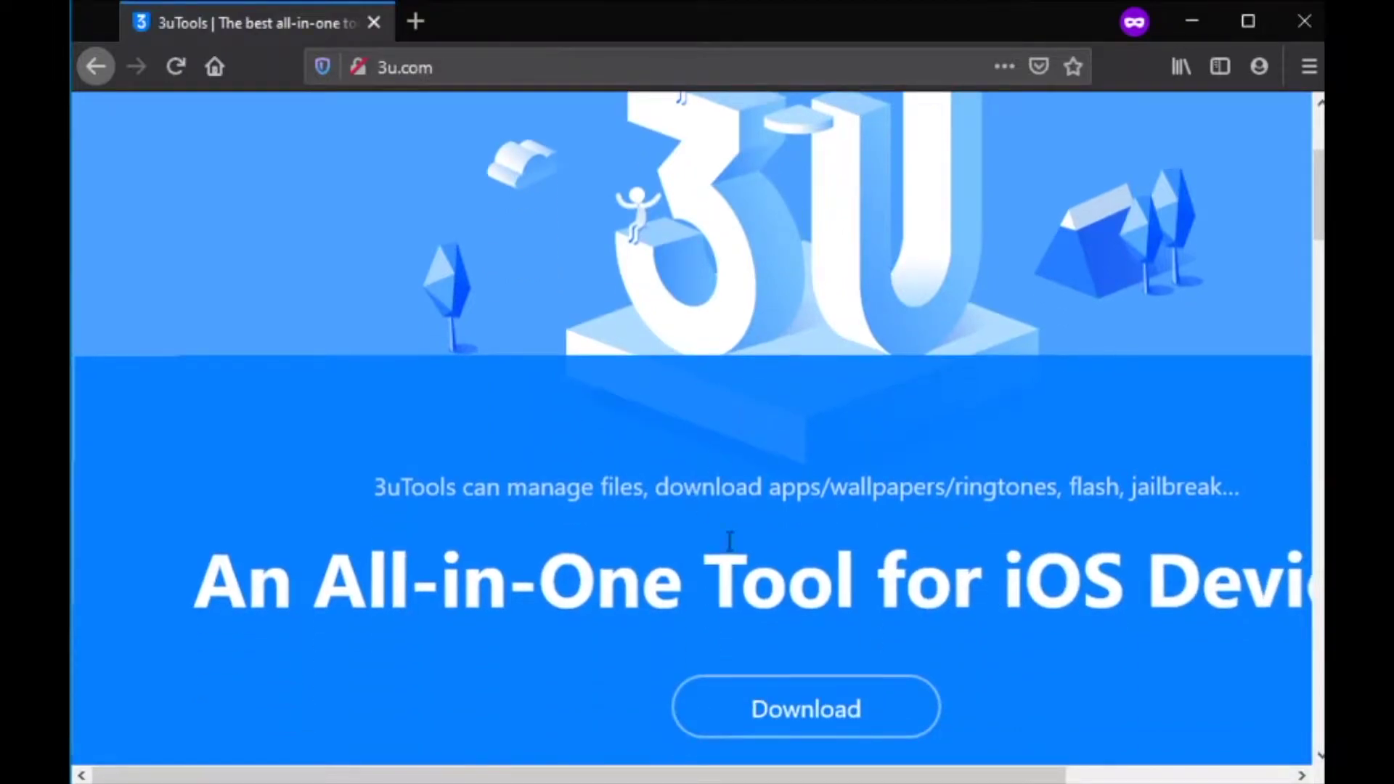
# - Download the 3uTools setup file, save it, and run the installer from Downloads
pyautogui.click(776, 707)
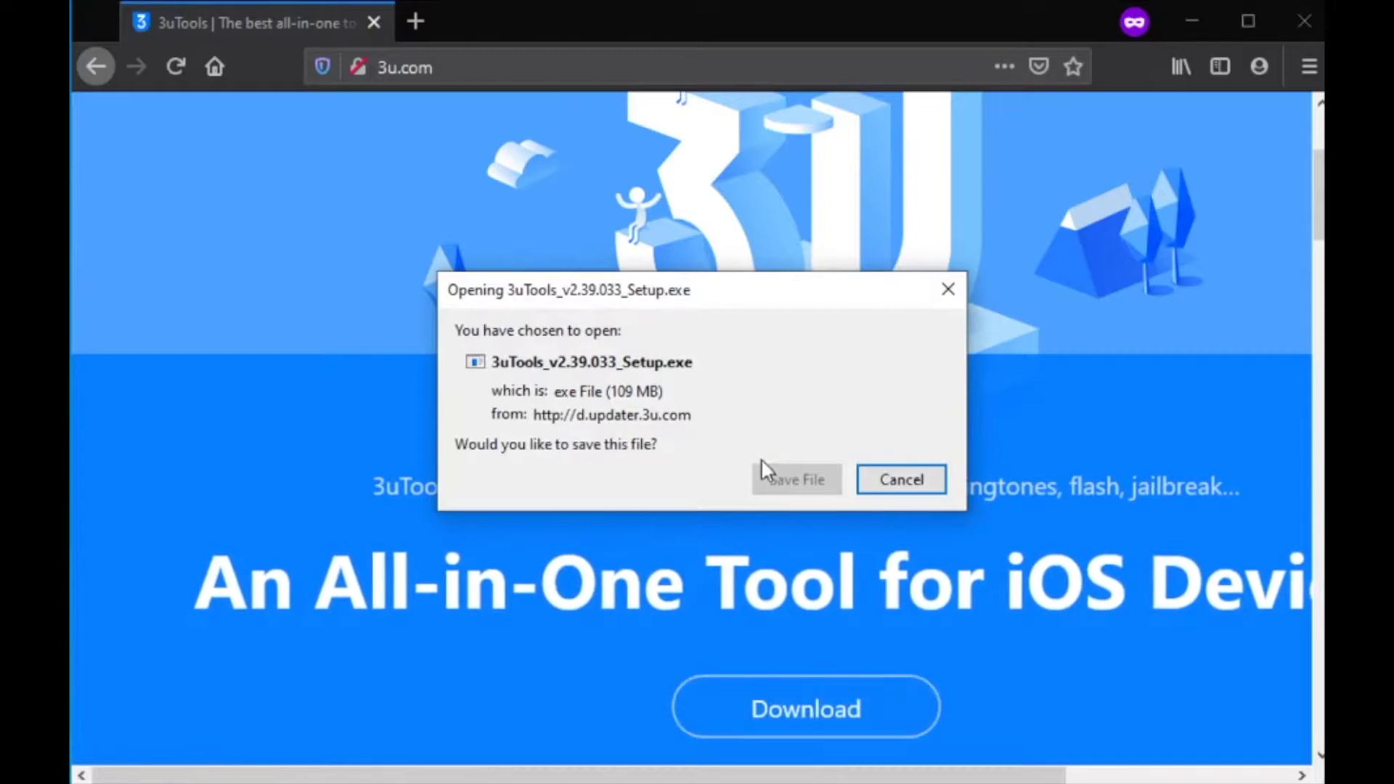
pyautogui.click(802, 485)
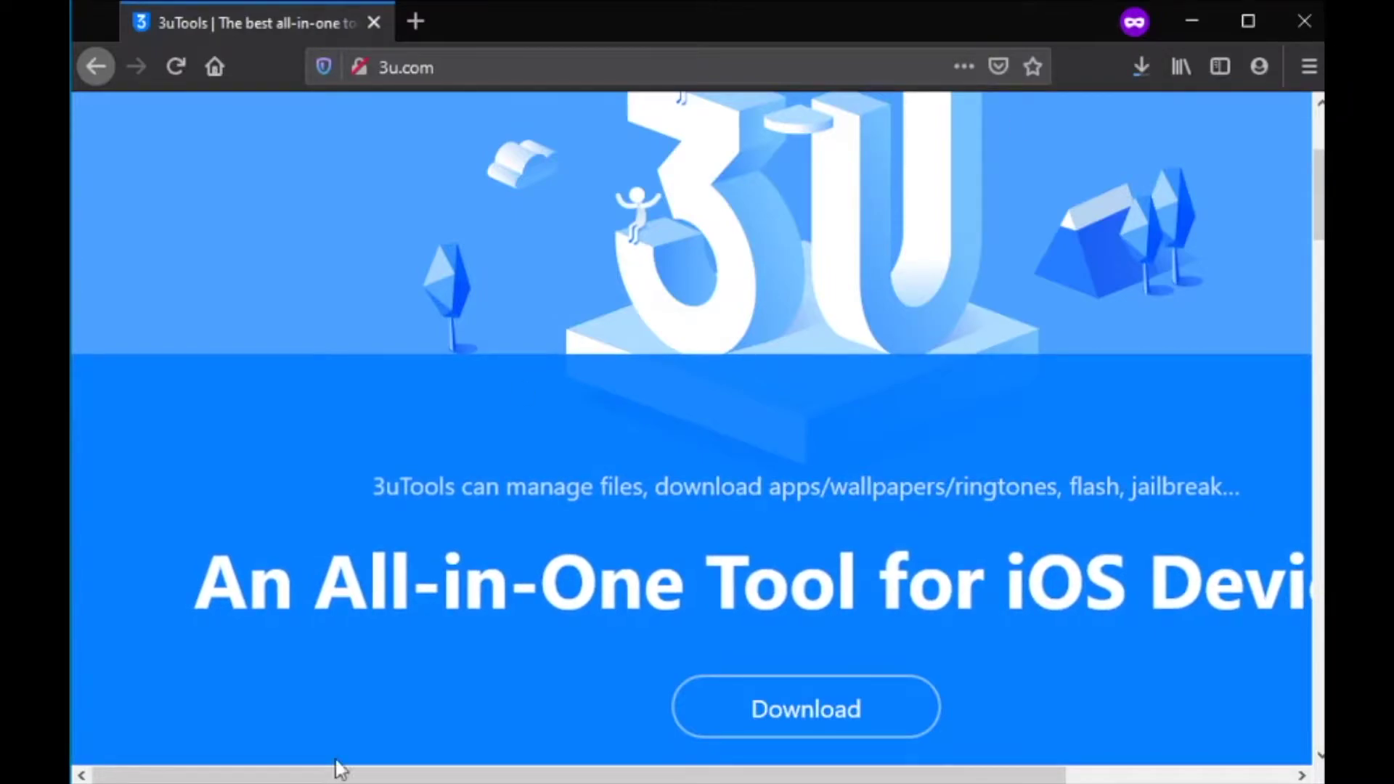
pyautogui.click(1139, 66)
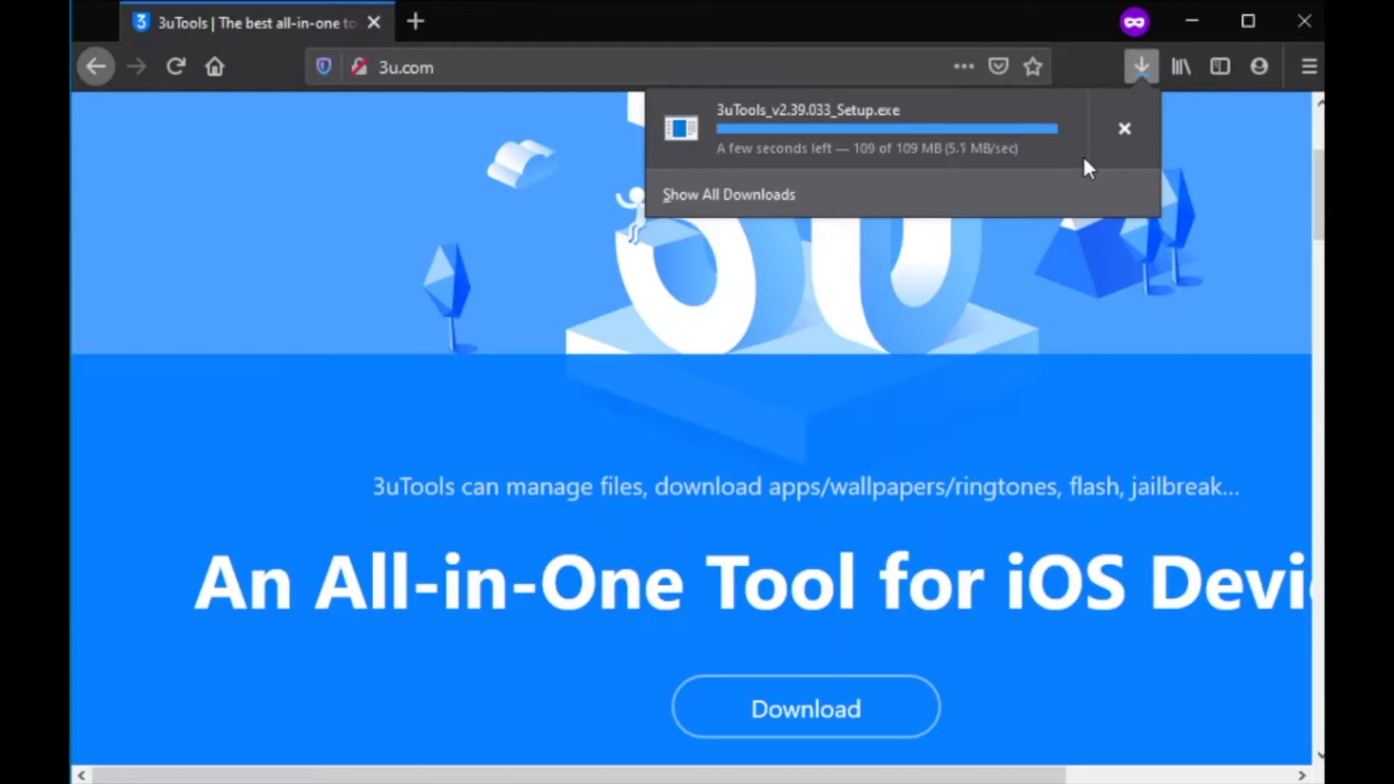
pyautogui.click(853, 131)
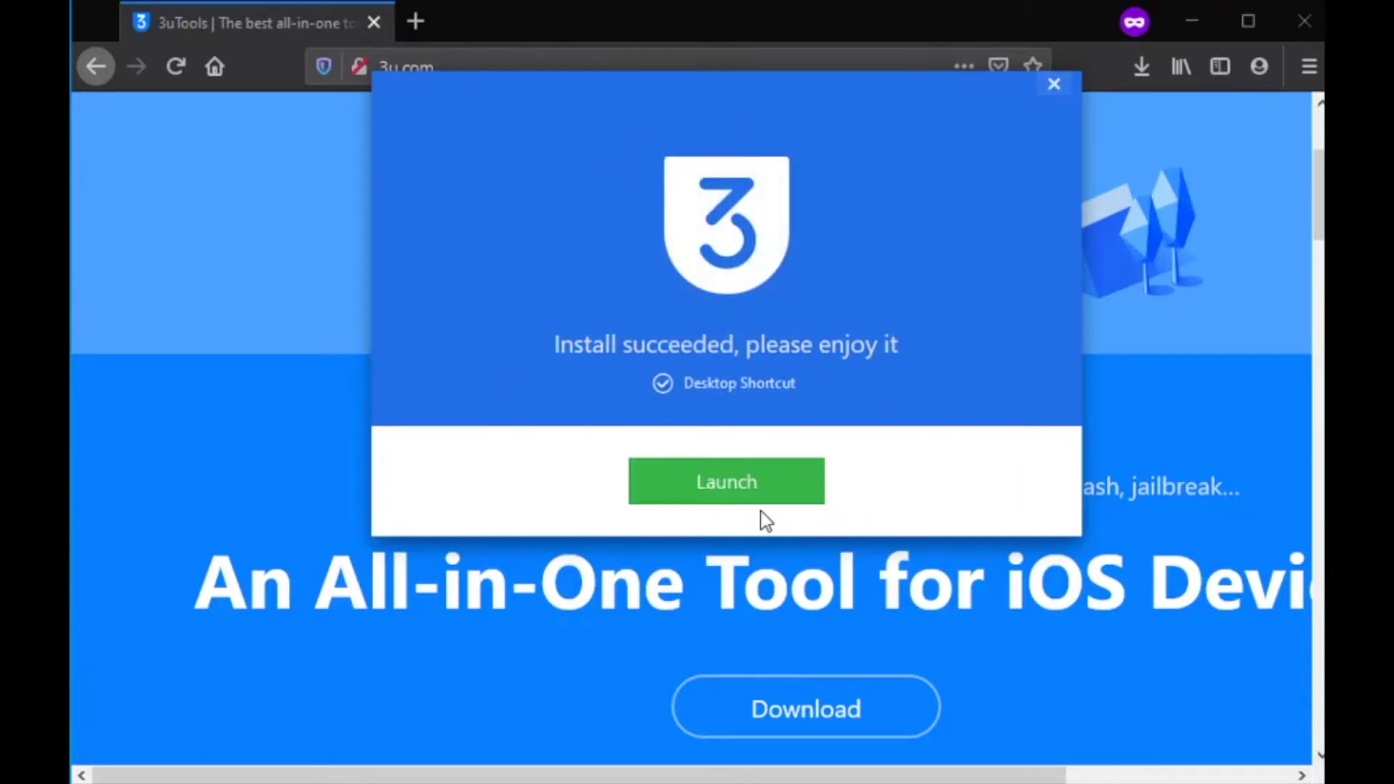
# - Launch 3uTools from the finished installer and move its window to the top
pyautogui.click(756, 504)
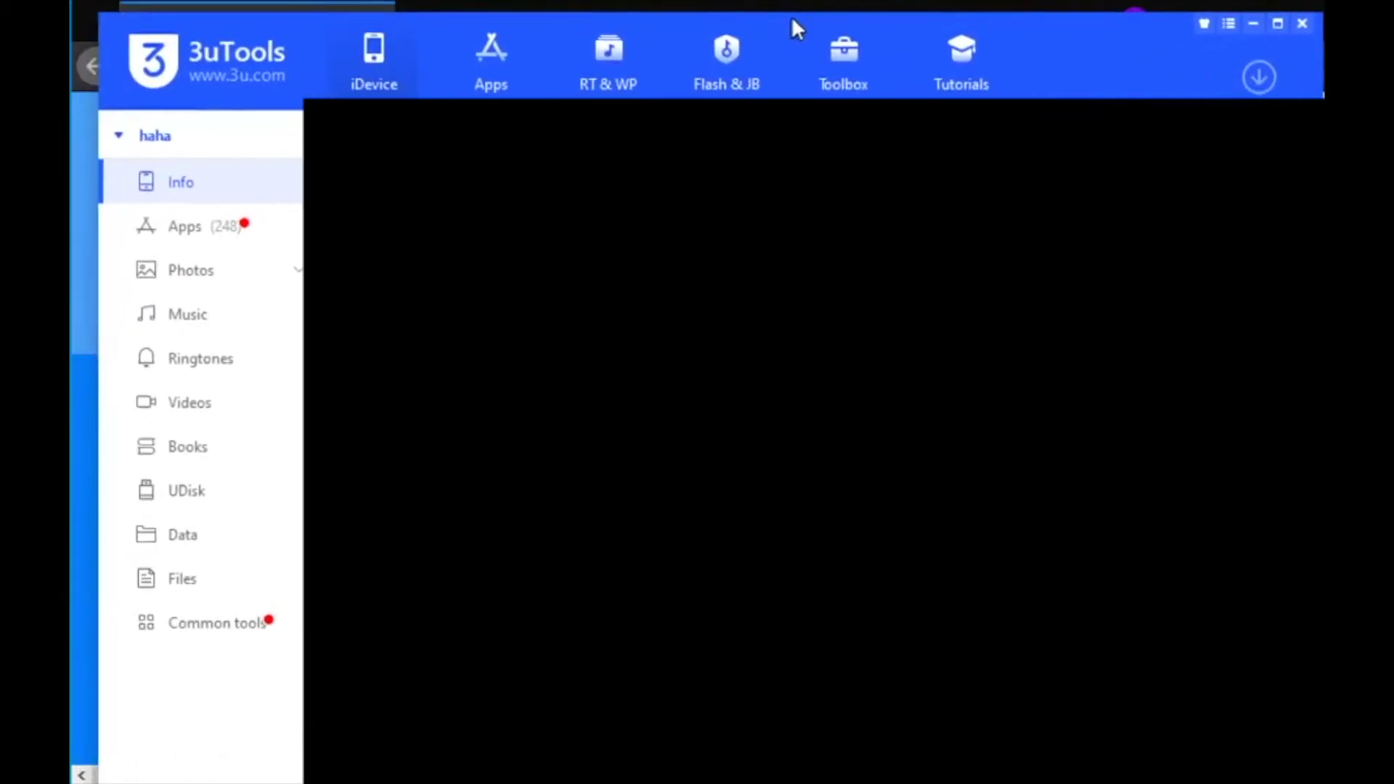
pyautogui.moveTo(526, 96); pyautogui.dragTo(769, 6)
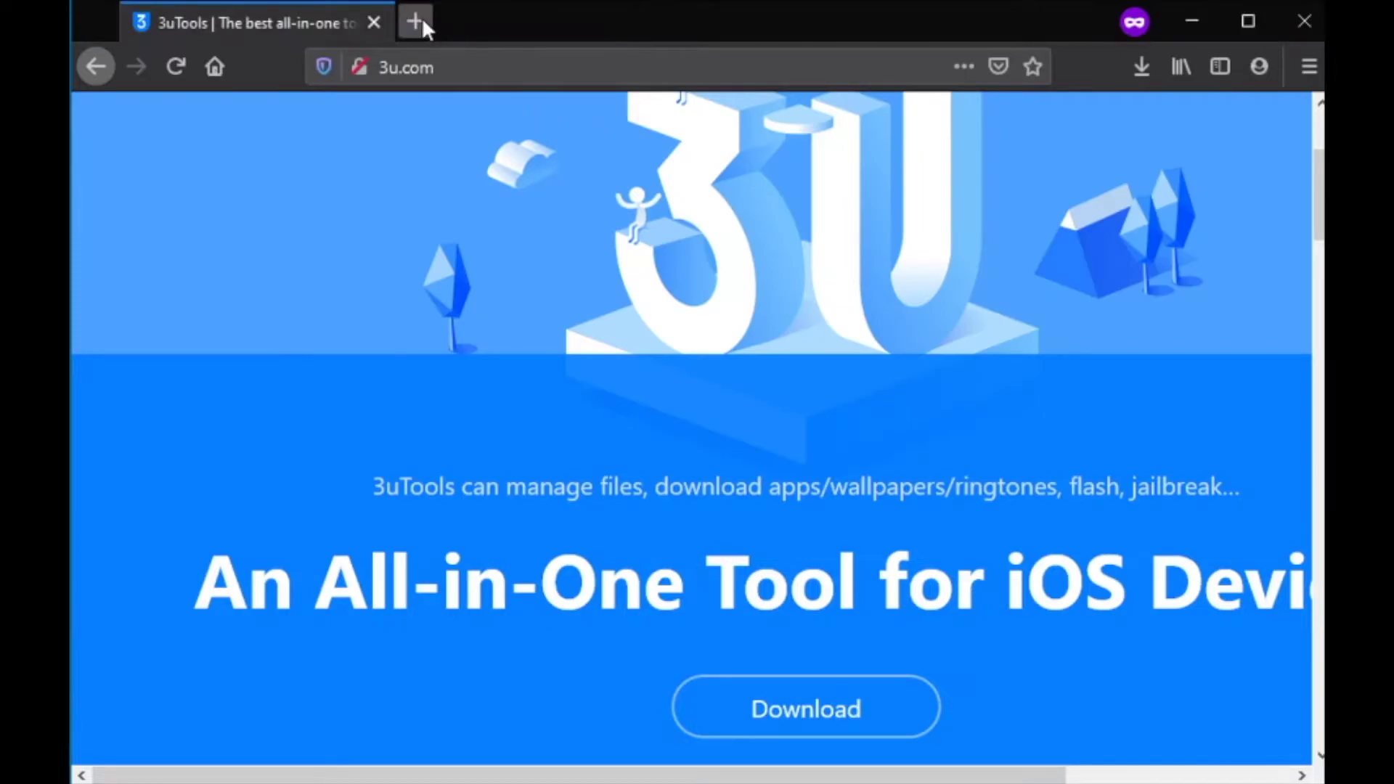
# - In a new private tab, reach Google Maps and show New York, NY, USA
pyautogui.click(417, 21)
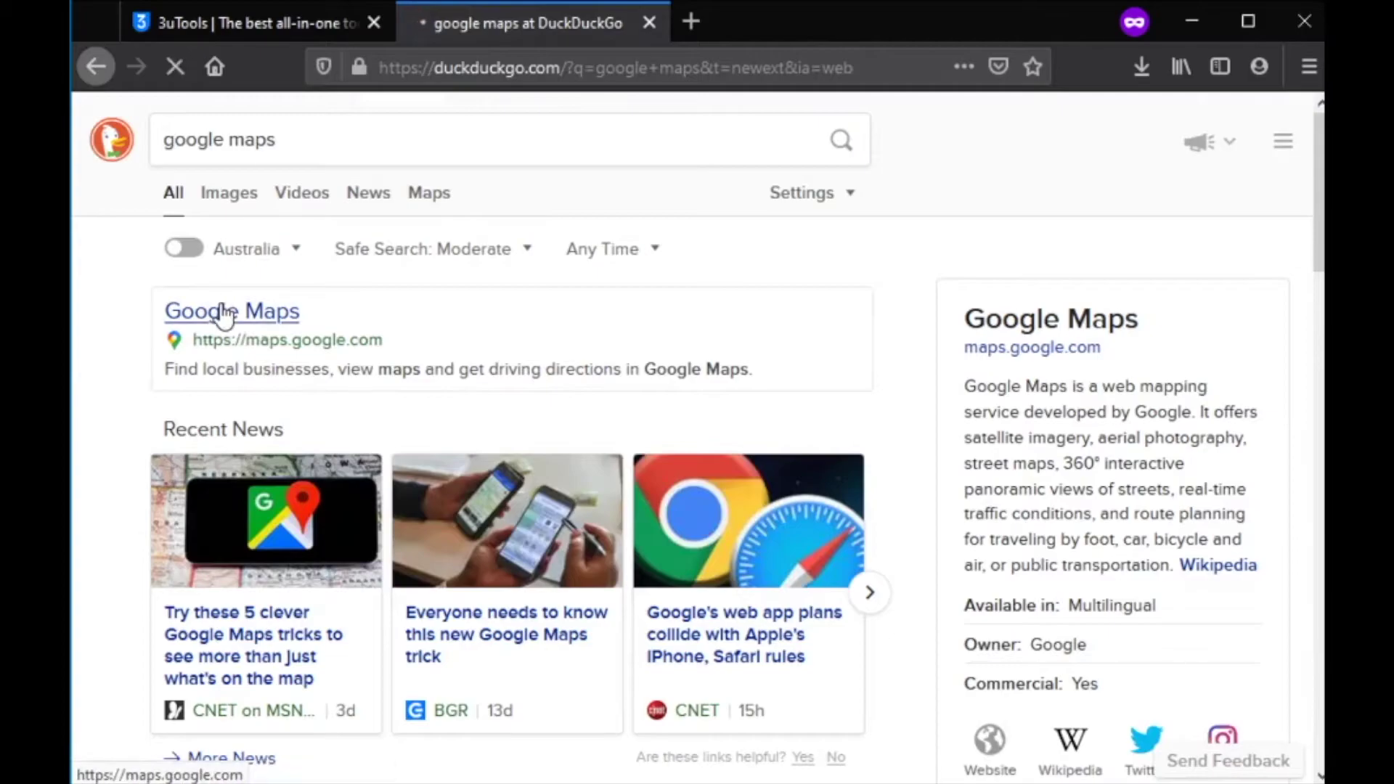
pyautogui.click(229, 358)
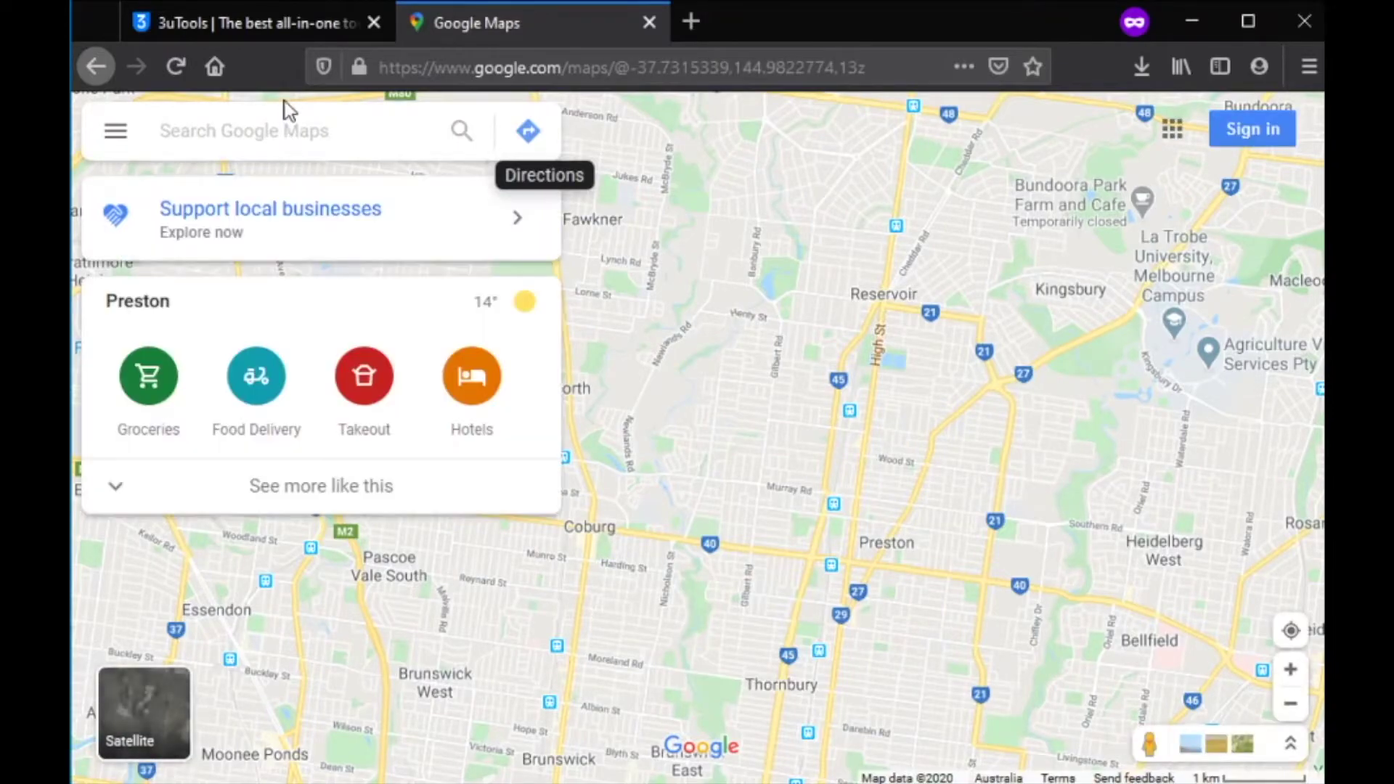
pyautogui.write('new')
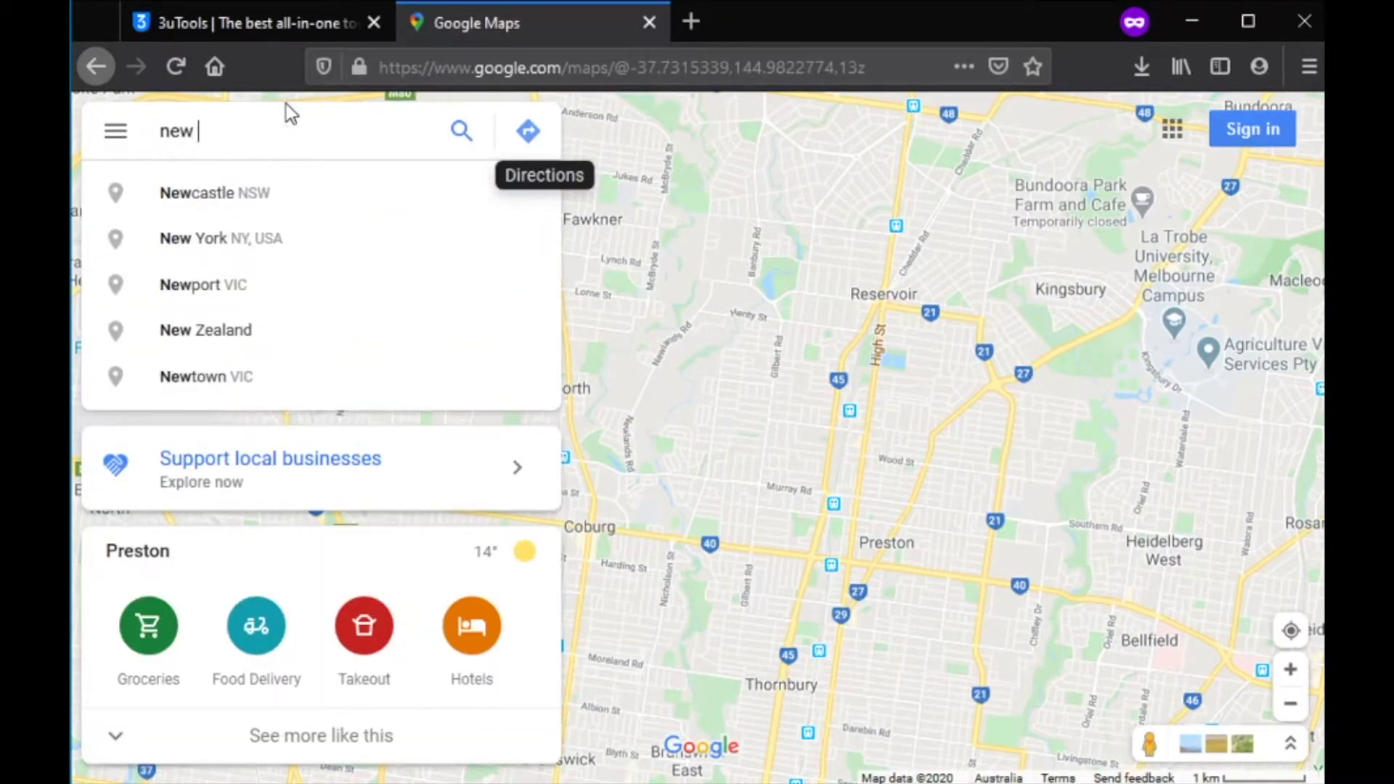
pyautogui.write(' o')
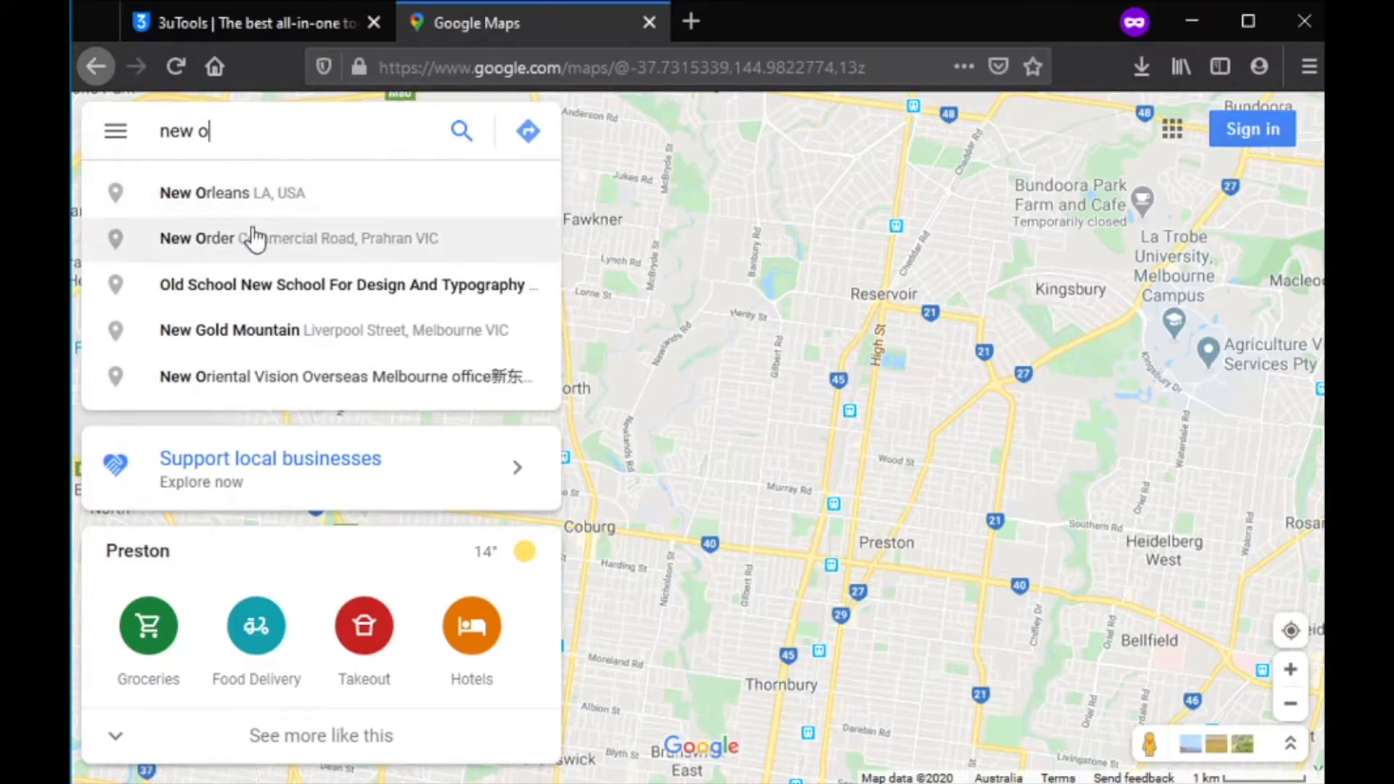
pyautogui.press('BackSpace')
pyautogui.write('y')
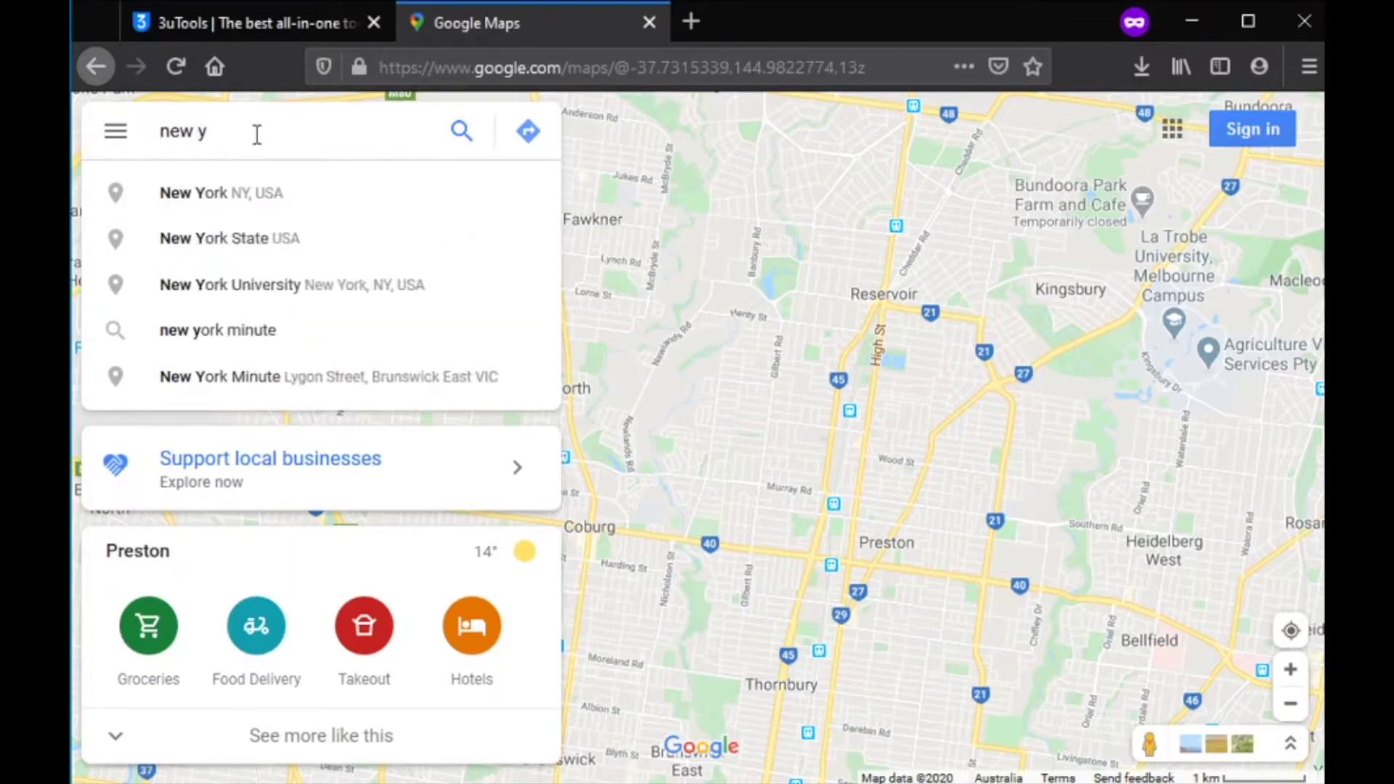
pyautogui.click(242, 192)
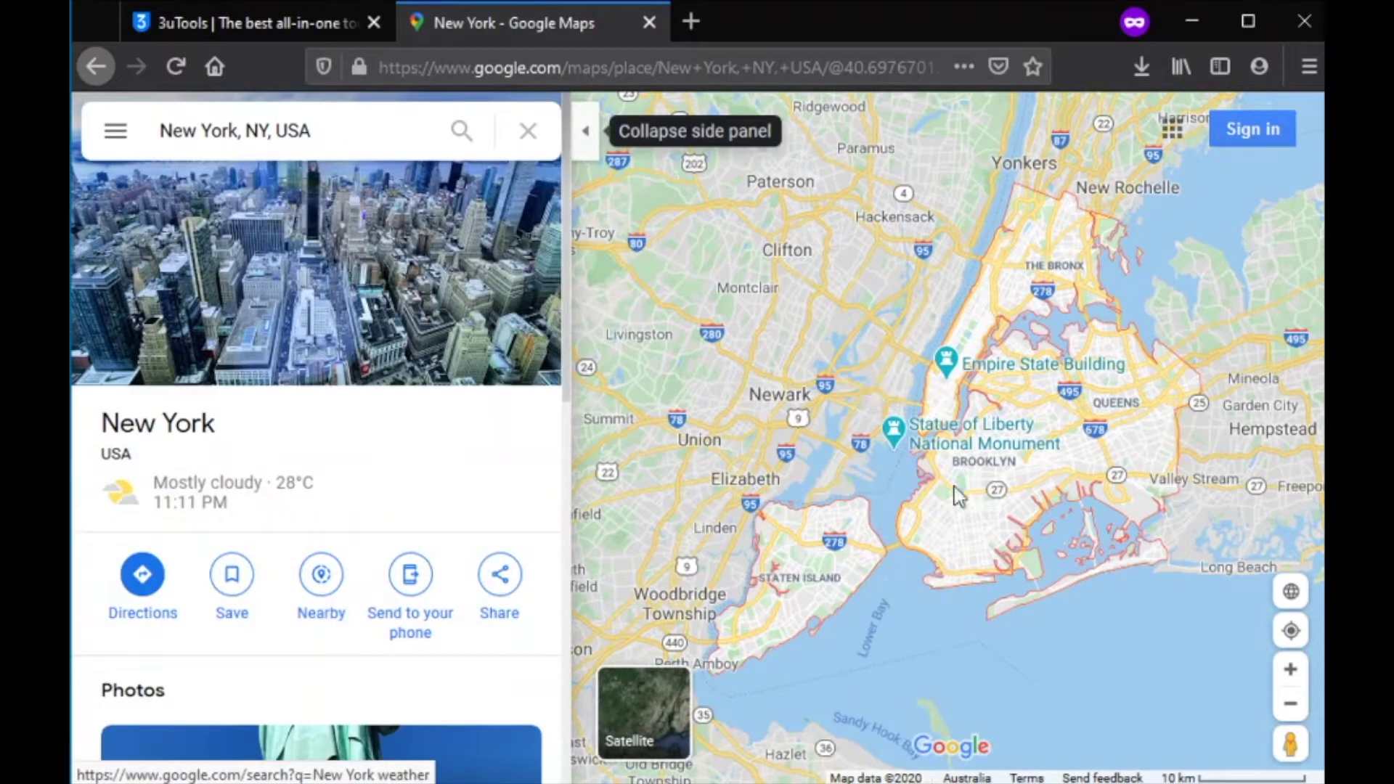
# - Drop a pin in Brooklyn and reveal its coordinates 40.624227, -73.981102
pyautogui.click(950, 534)
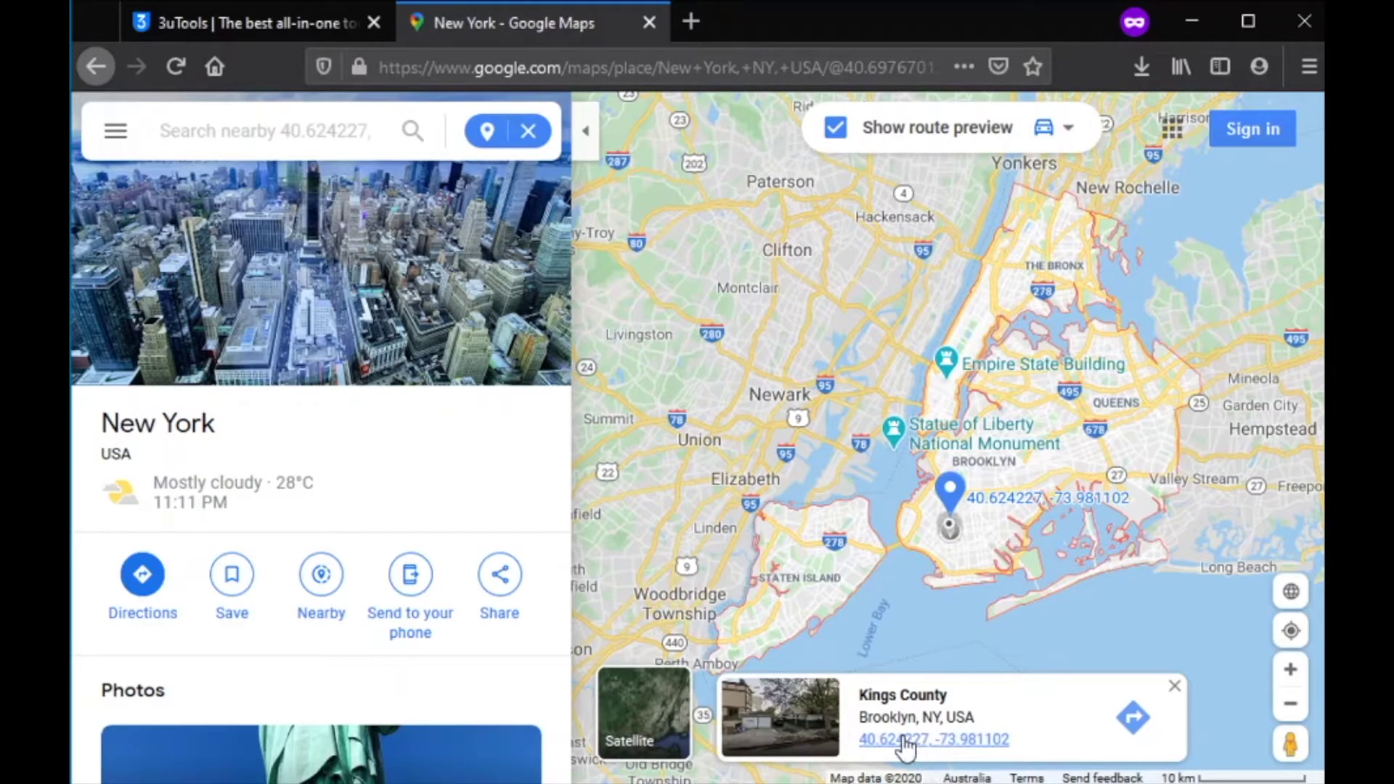
pyautogui.click(913, 743)
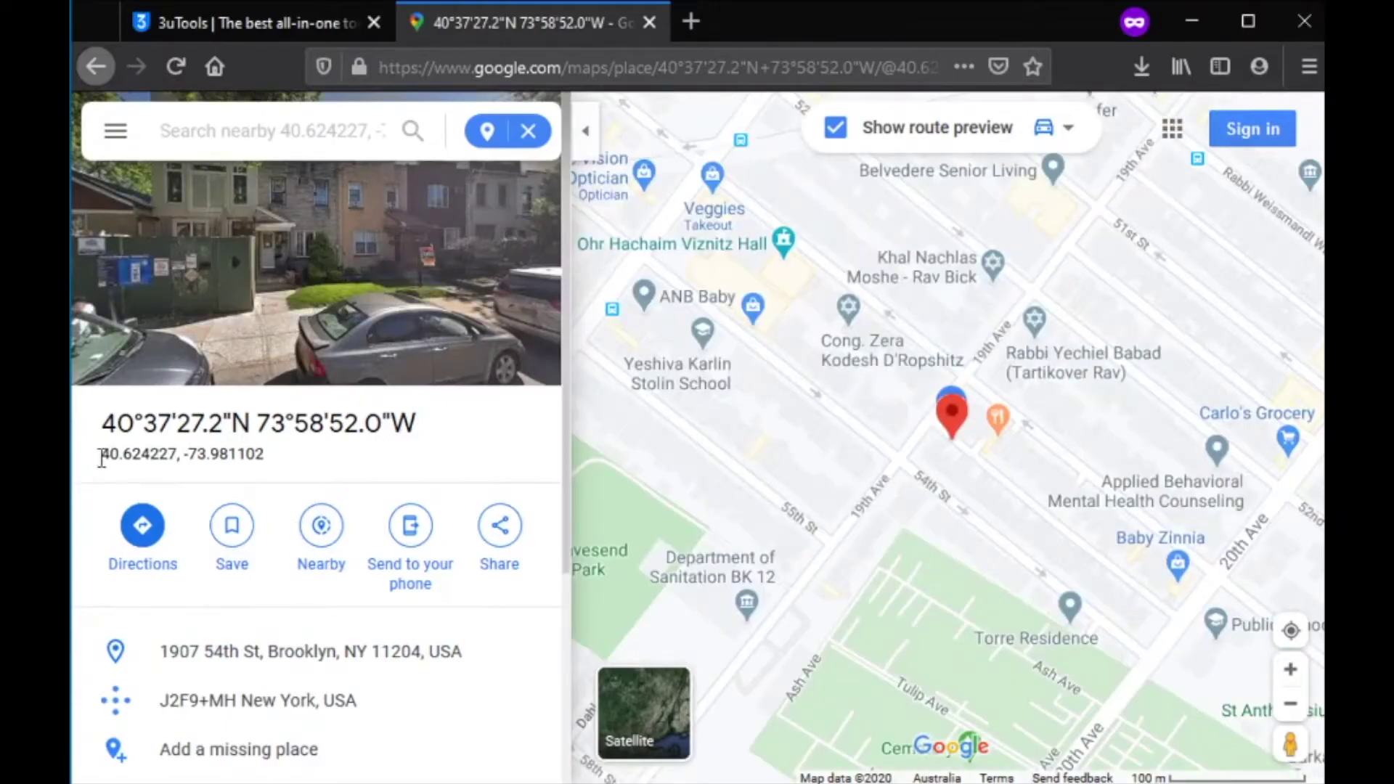
pyautogui.moveTo(100, 456); pyautogui.dragTo(319, 462)
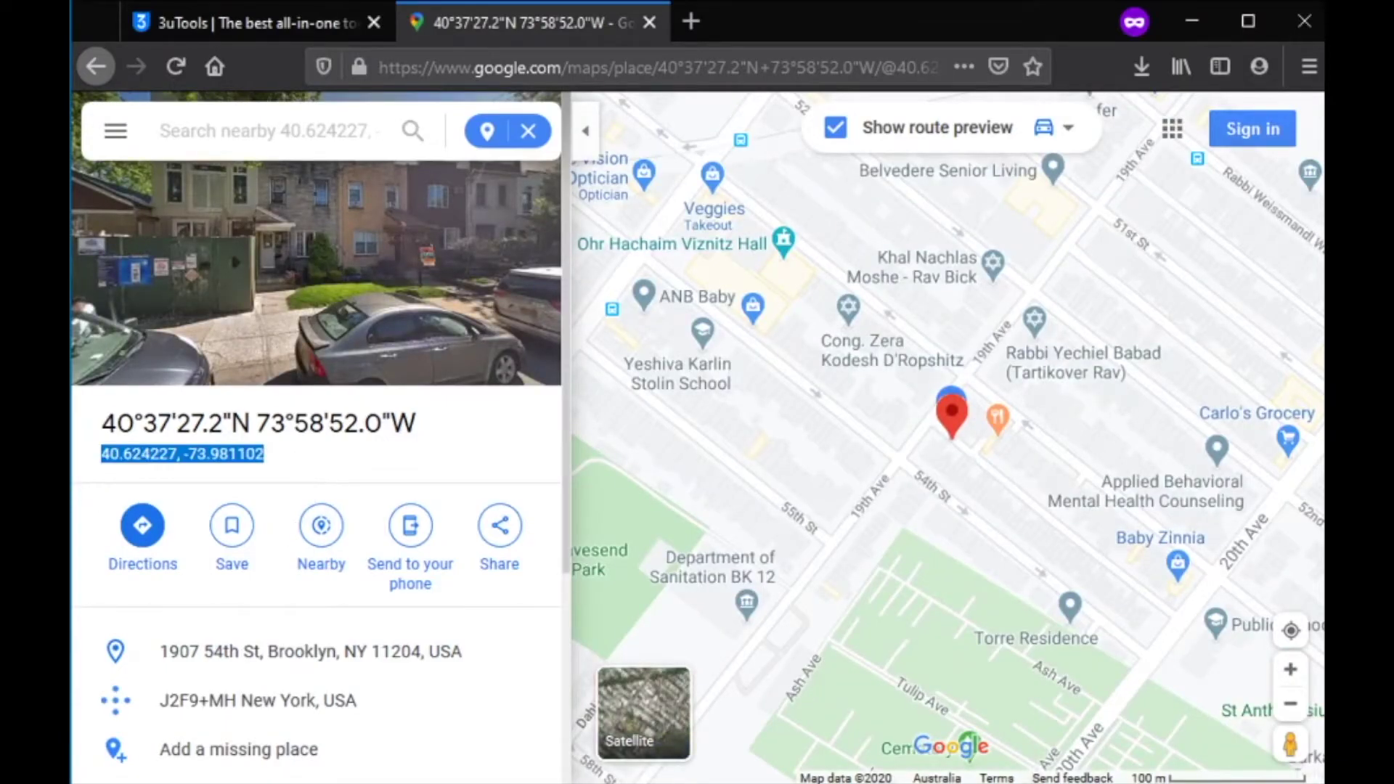
pyautogui.click(188, 470)
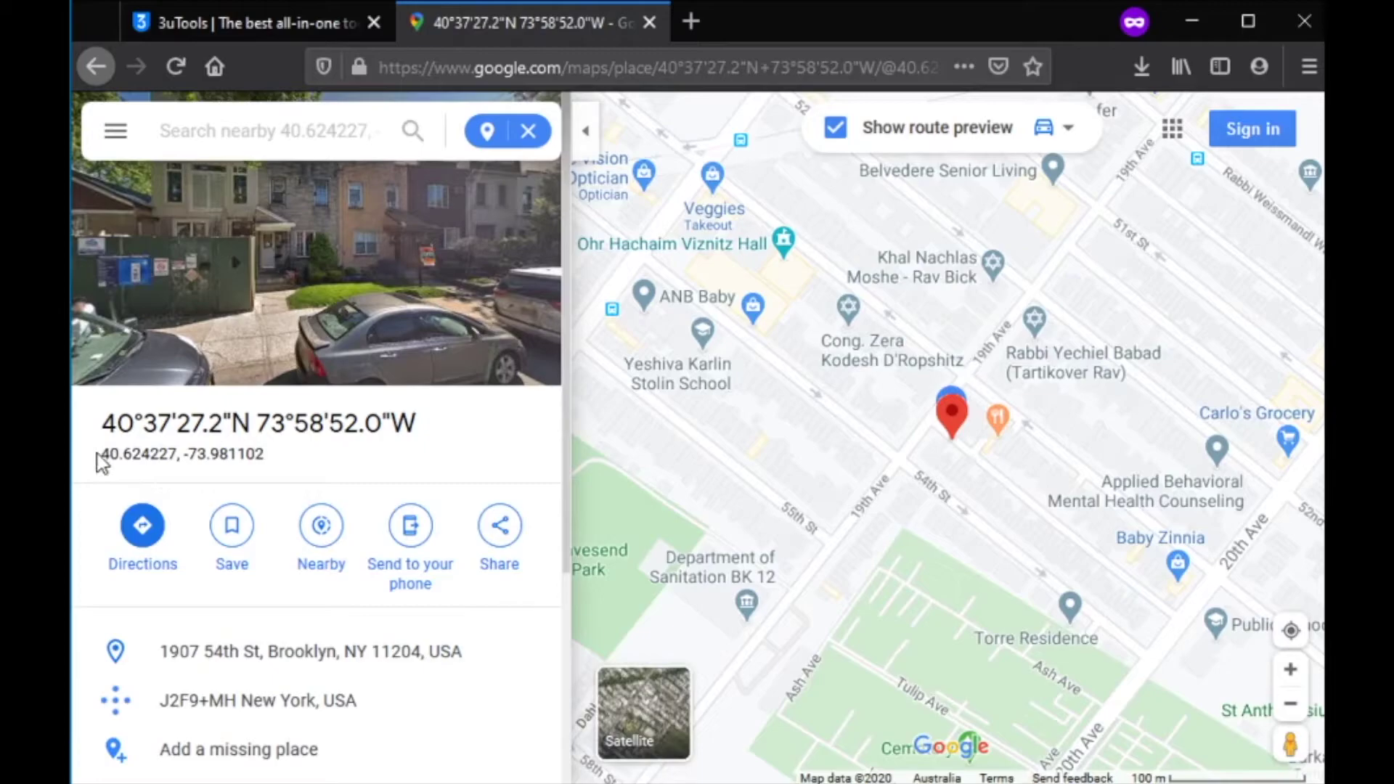
# - Copy the latitude 40.624227 and switch over to 3uTools
pyautogui.moveTo(102, 451); pyautogui.dragTo(185, 461)
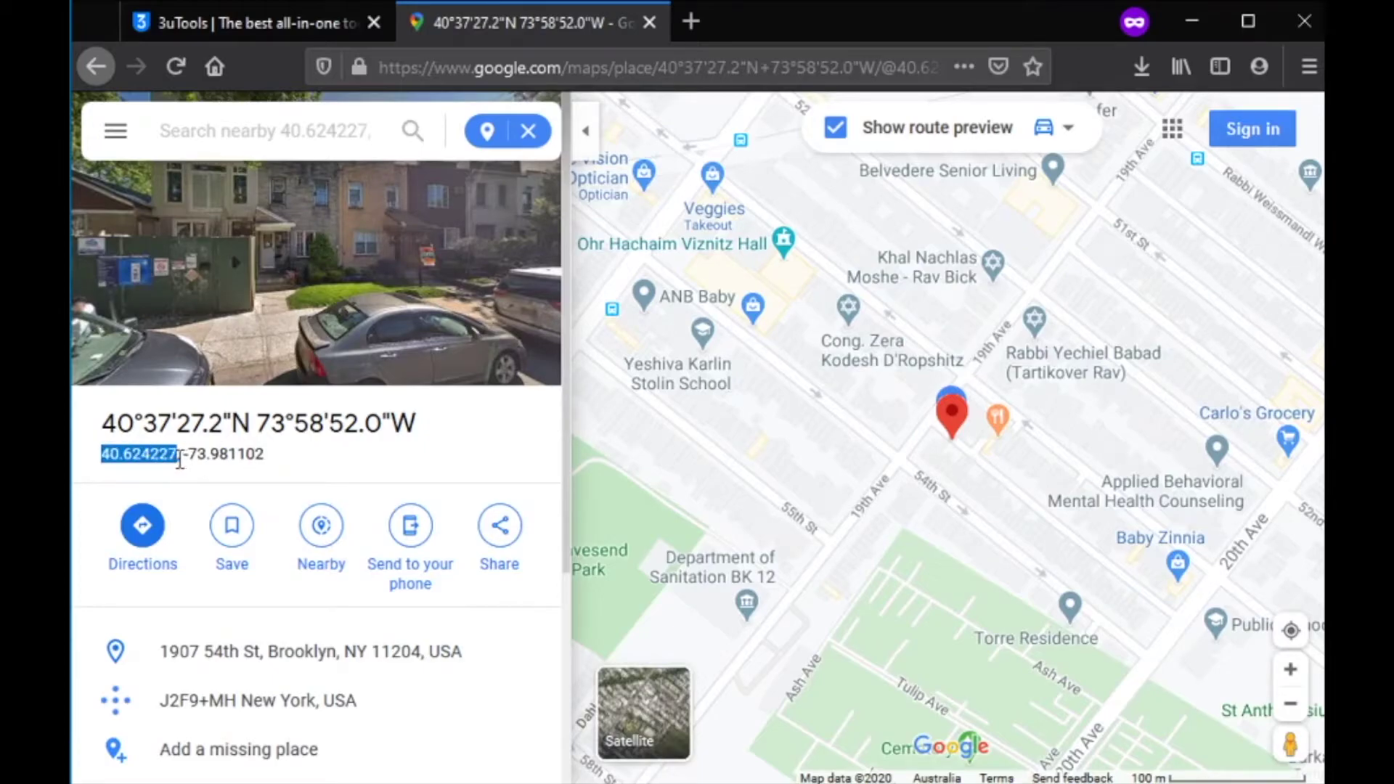
pyautogui.rightClick(179, 461)
pyautogui.click(204, 483)
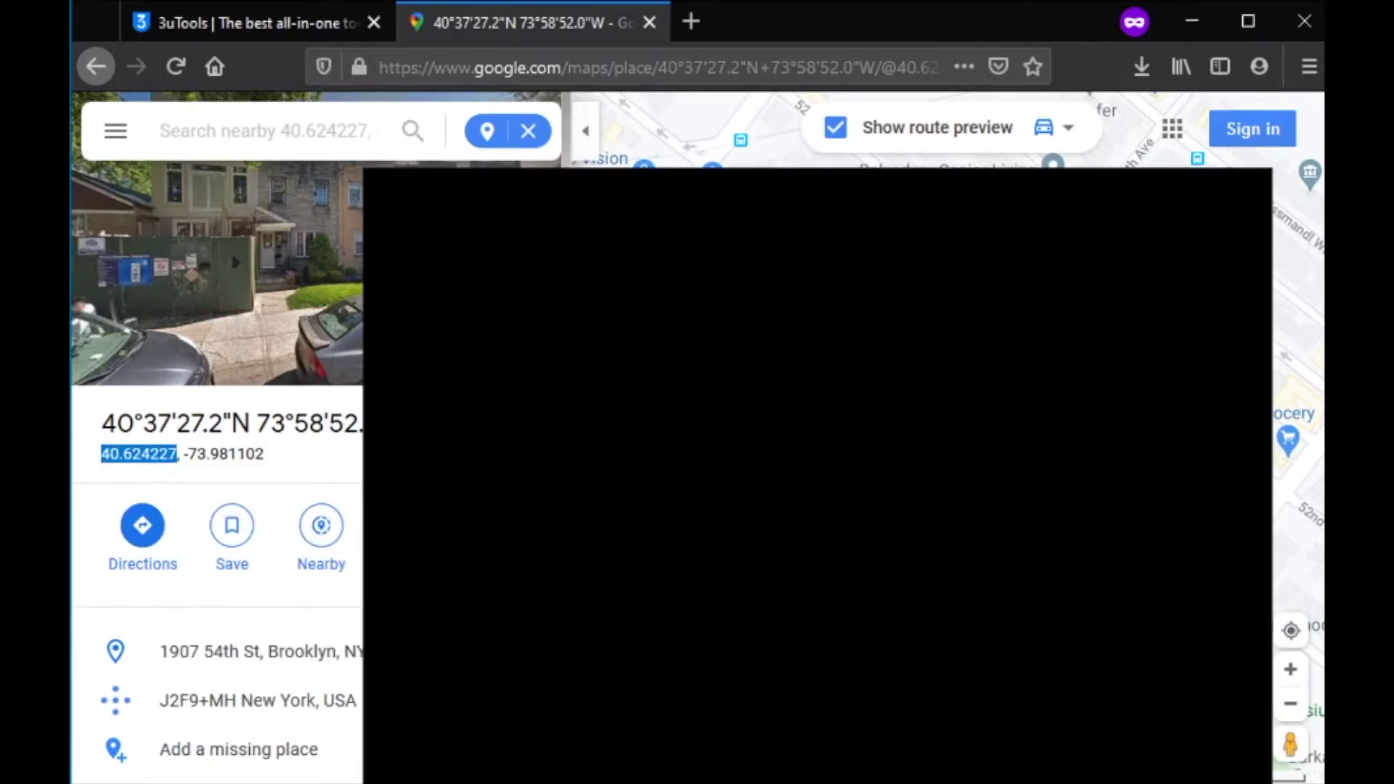
pyautogui.hotkey('alt', 'Tab')
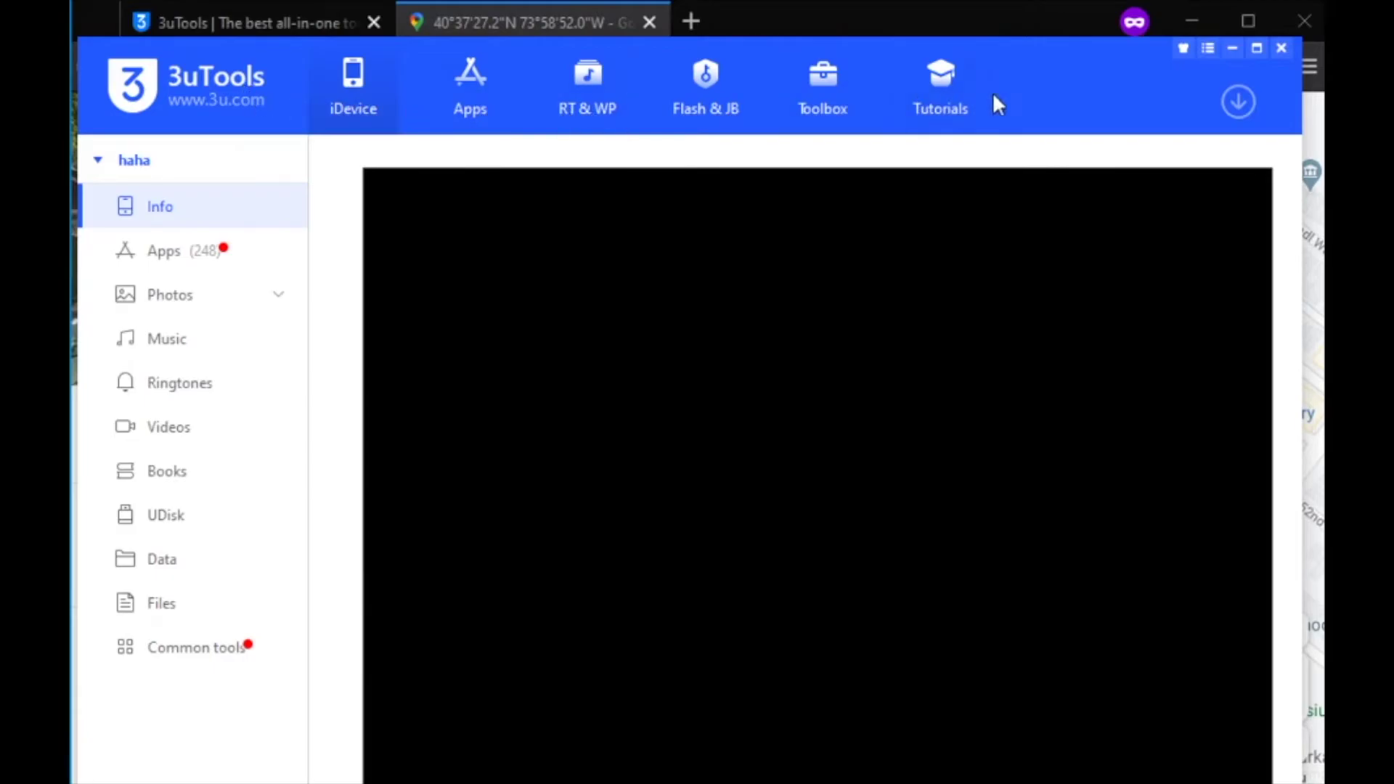
# - Start VirtualLocation from the Toolbox and paste latitude 40.624227
pyautogui.click(825, 98)
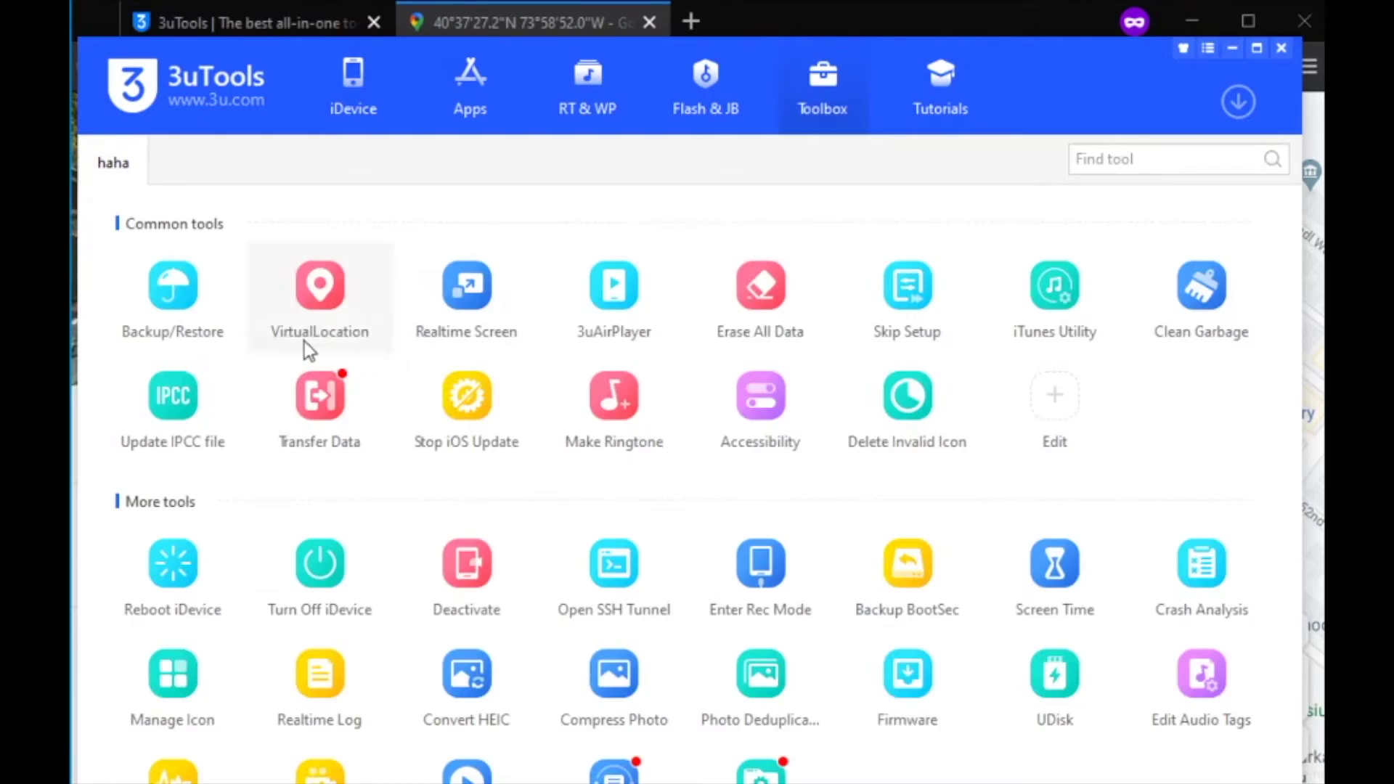
pyautogui.click(337, 294)
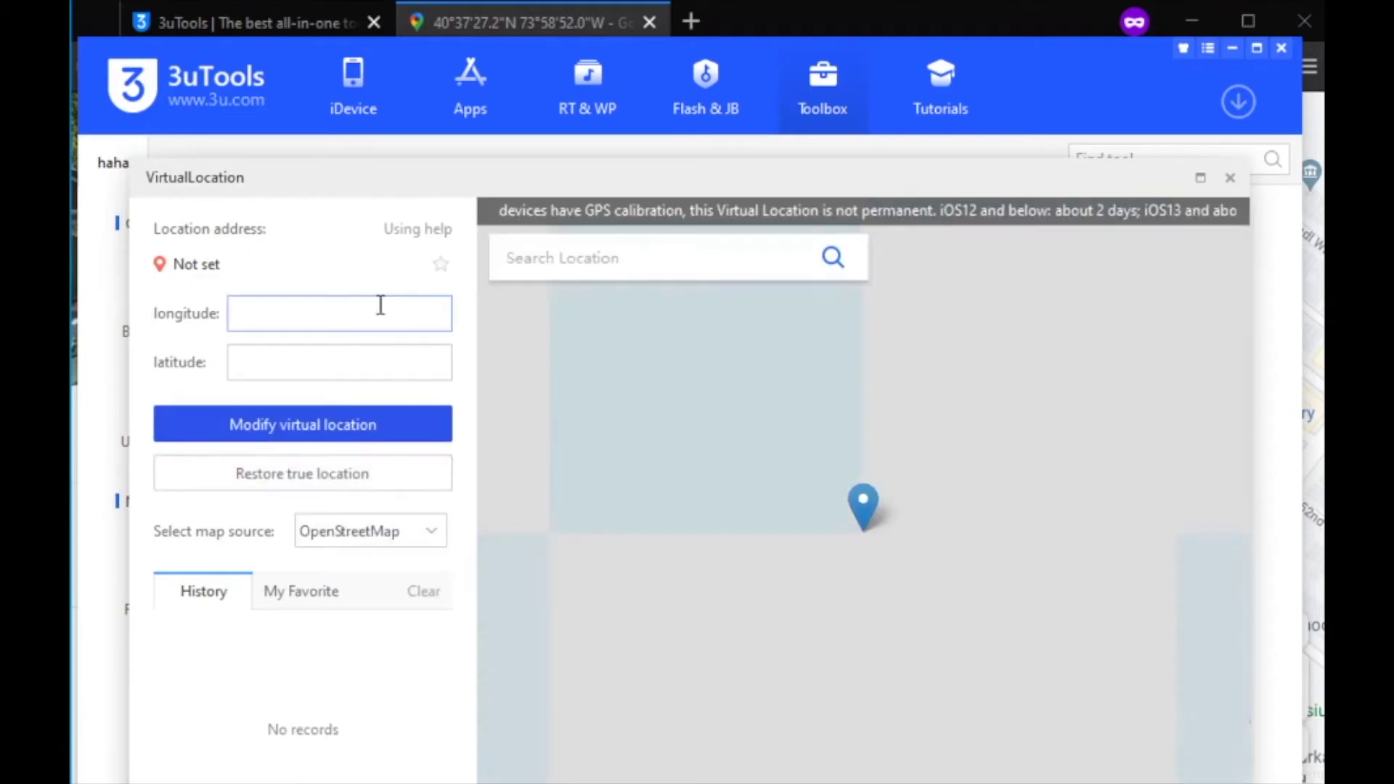
pyautogui.click(319, 357)
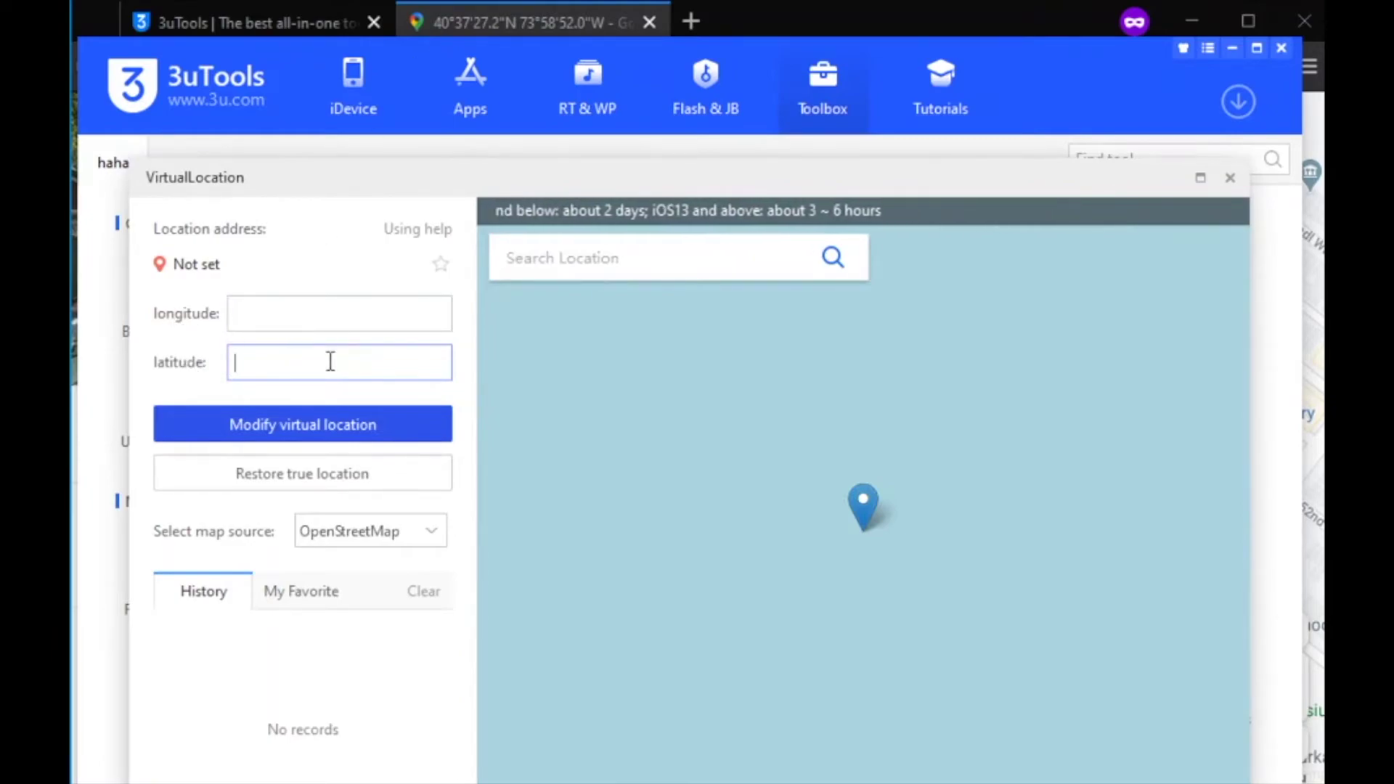
pyautogui.hotkey('ctrl', 'v')
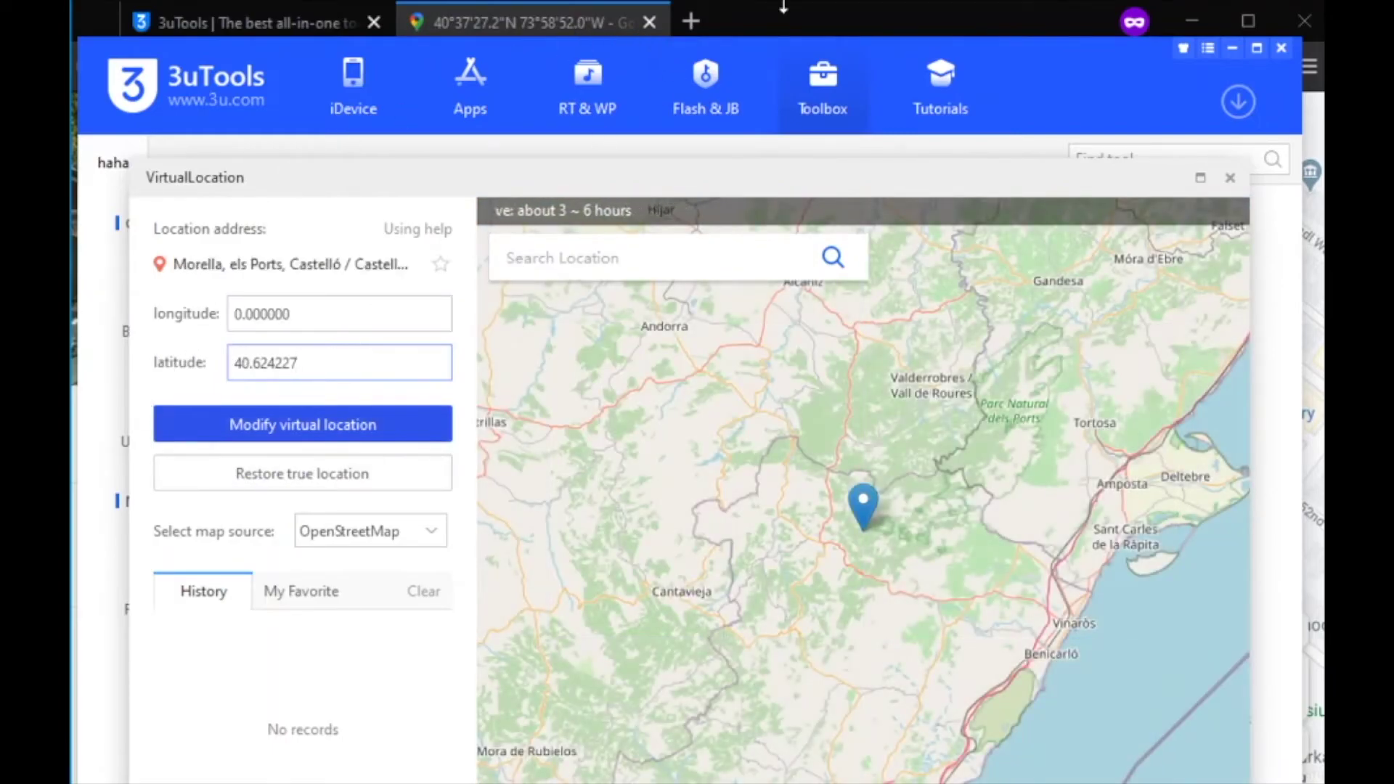
# - Copy longitude -73.981102 from Google Maps and return to 3uTools
pyautogui.click(782, 7)
pyautogui.click(185, 454)
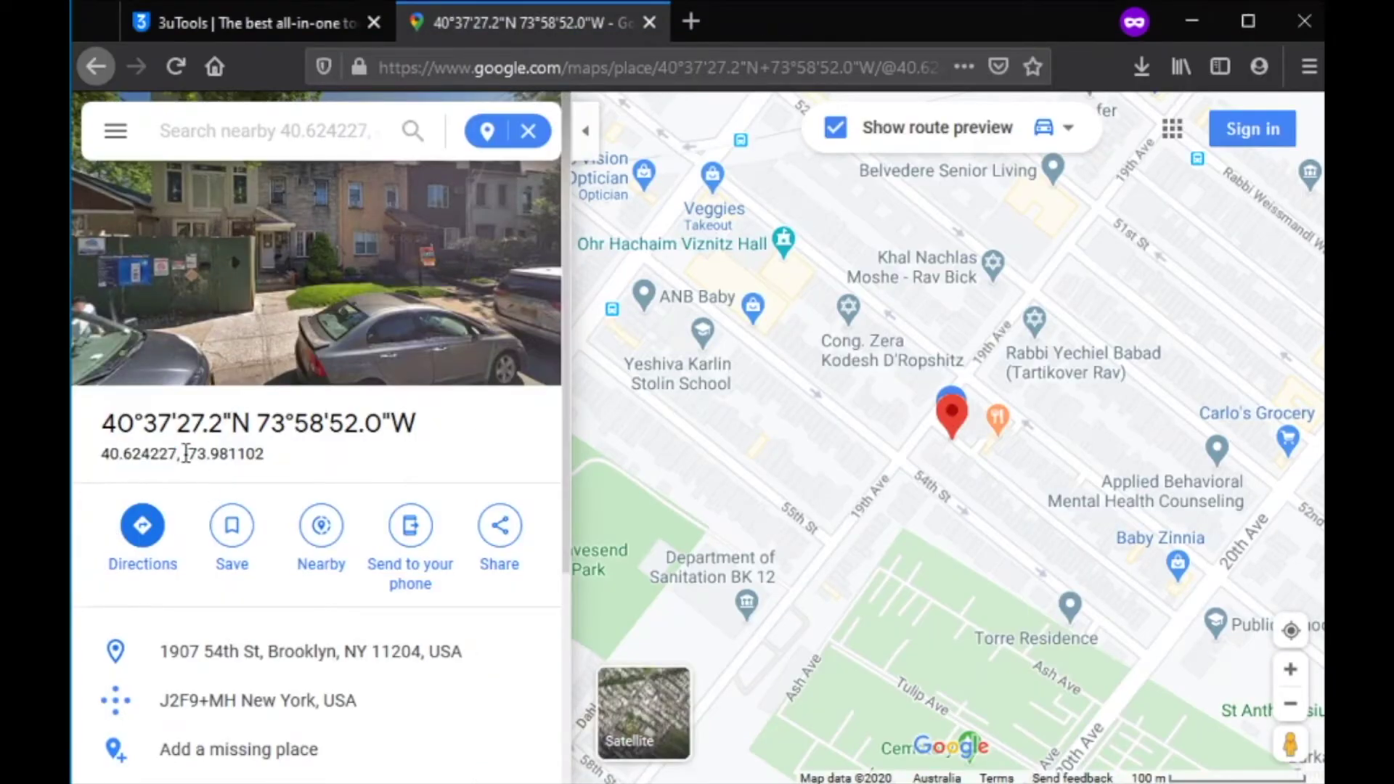
pyautogui.moveTo(185, 453); pyautogui.dragTo(265, 454)
pyautogui.rightClick(255, 464)
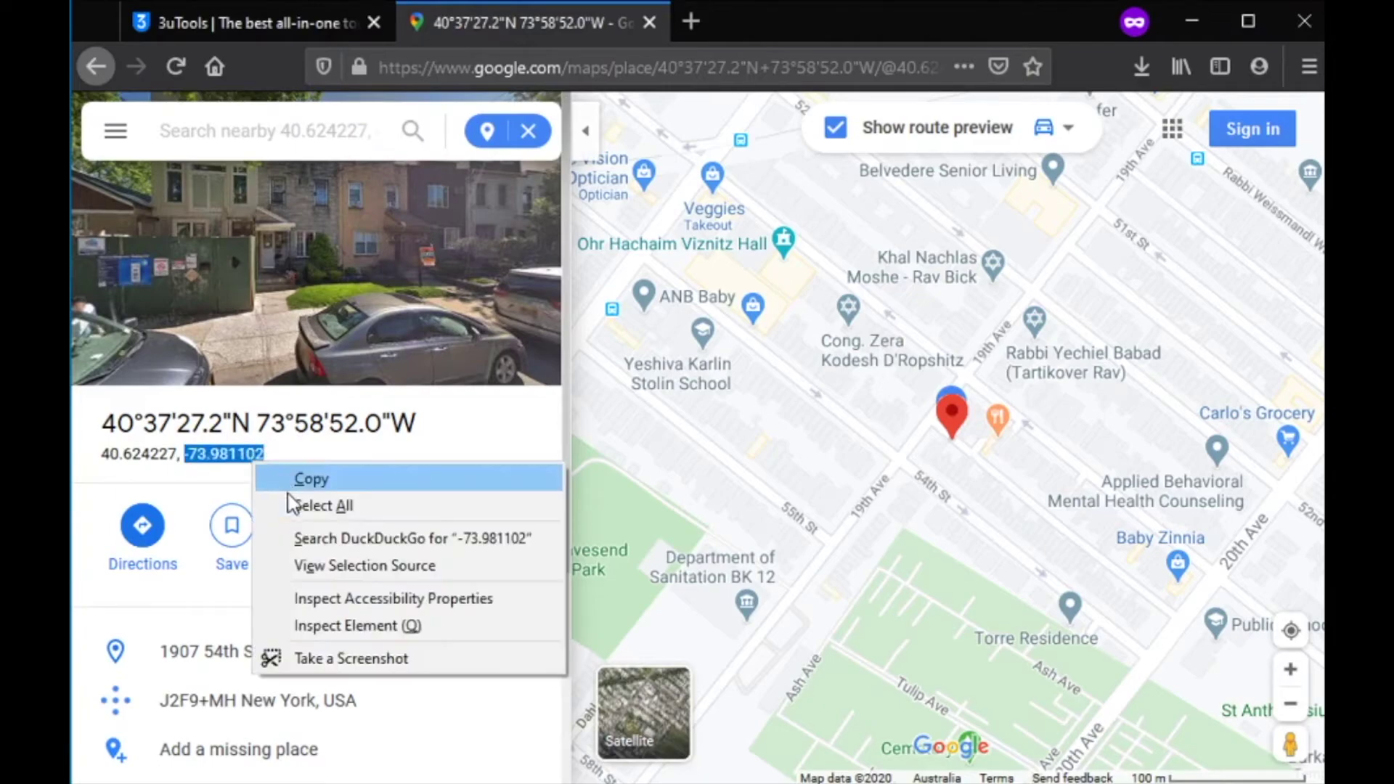
pyautogui.click(292, 481)
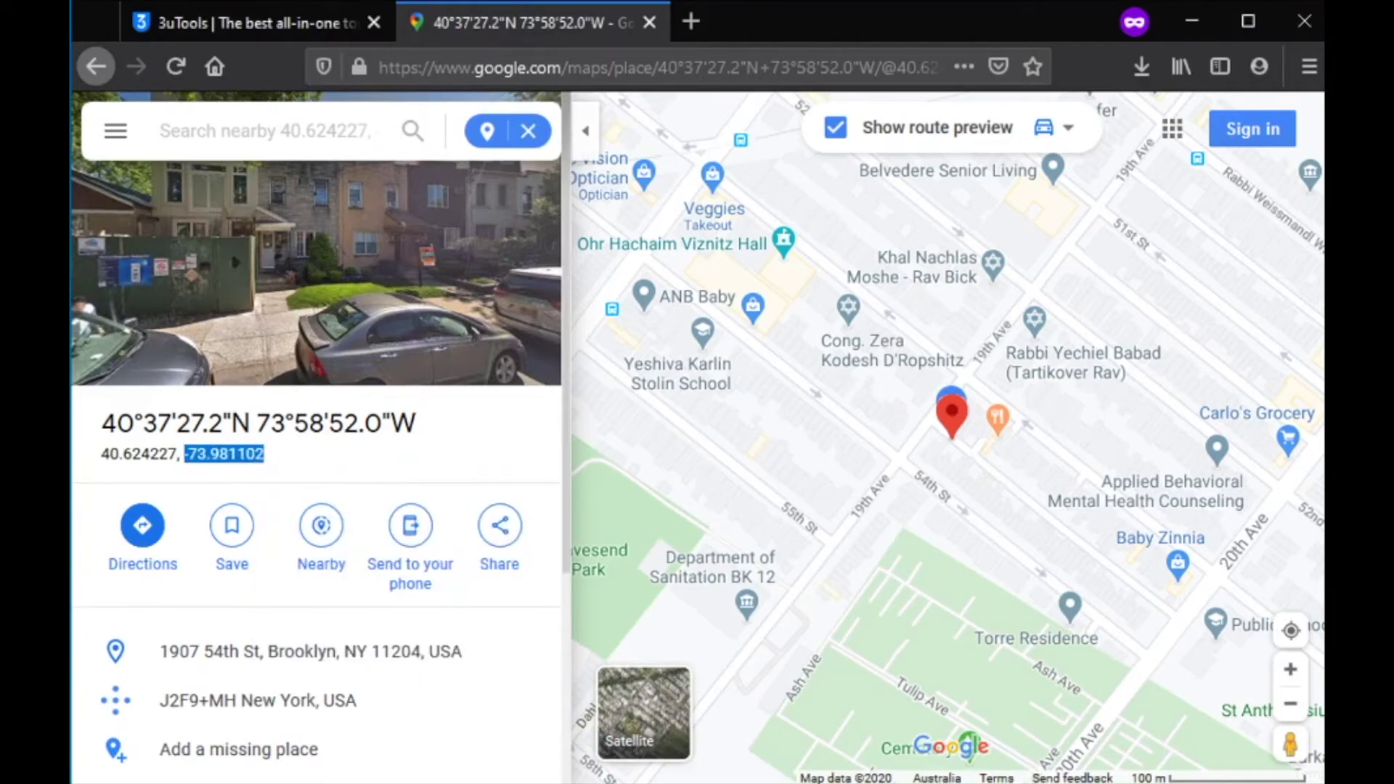
pyautogui.hotkey('alt', 'Tab')
# - Replace the longitude with -73.981102 and move the map pin to Brooklyn
pyautogui.doubleClick(345, 307)
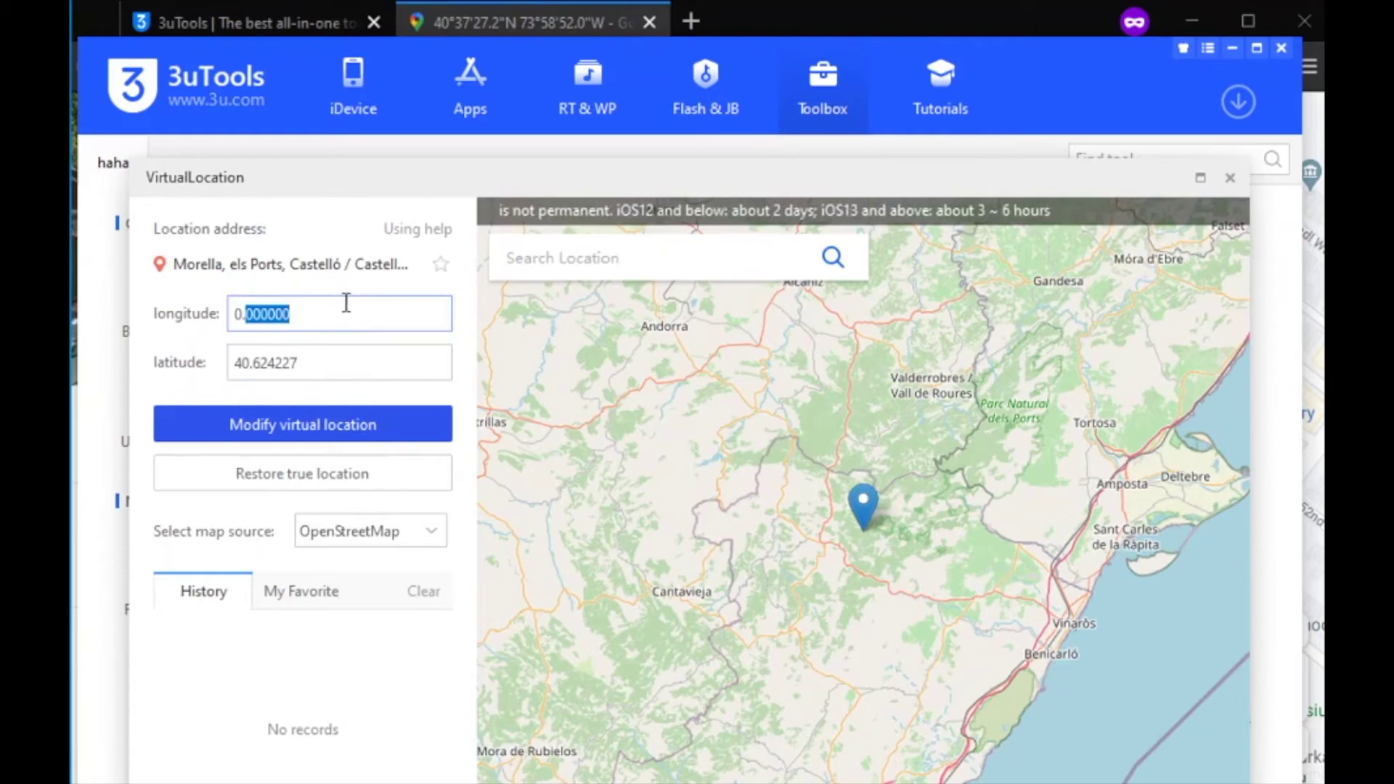
pyautogui.press('BackSpace')
pyautogui.press('BackSpace')
pyautogui.press('BackSpace')
pyautogui.hotkey('ctrl', 'v')
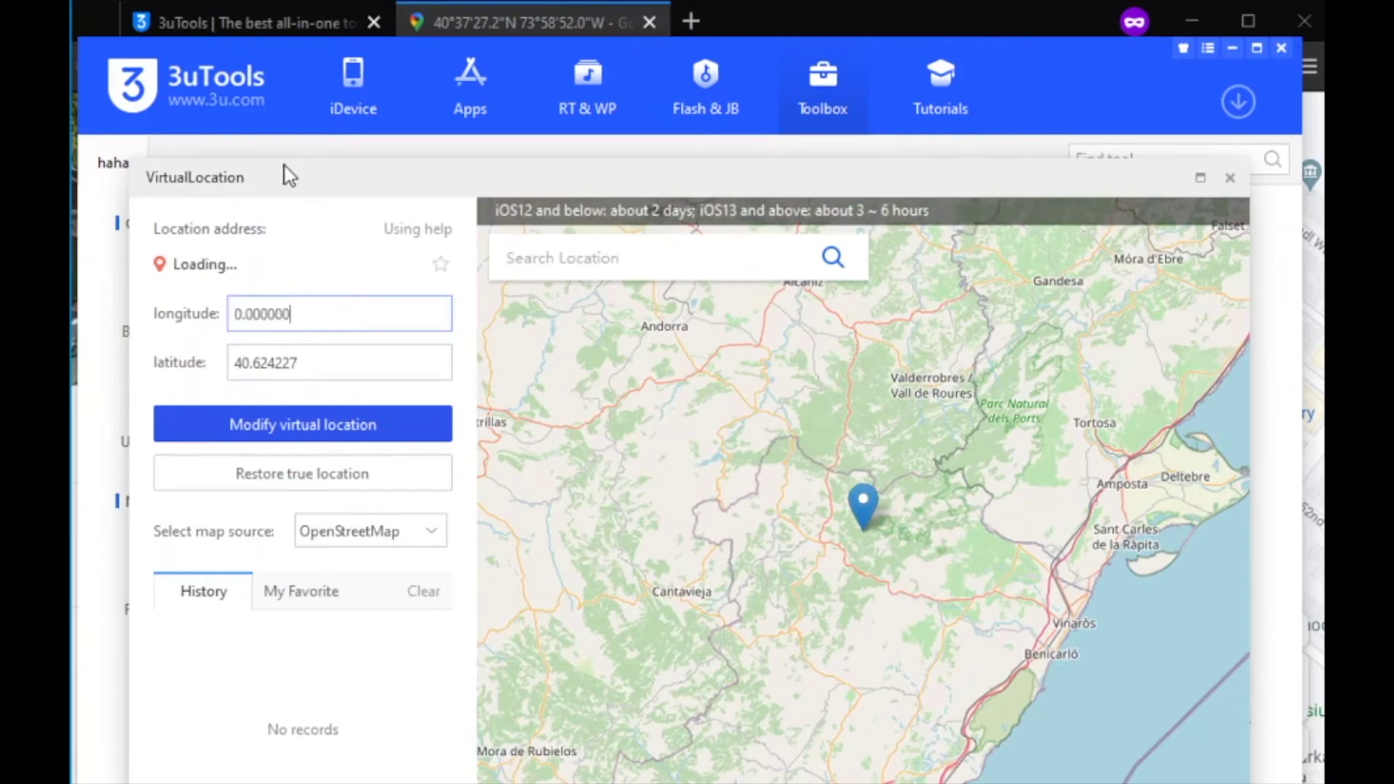
pyautogui.hotkey('ctrl', 'a')
pyautogui.rightClick(310, 321)
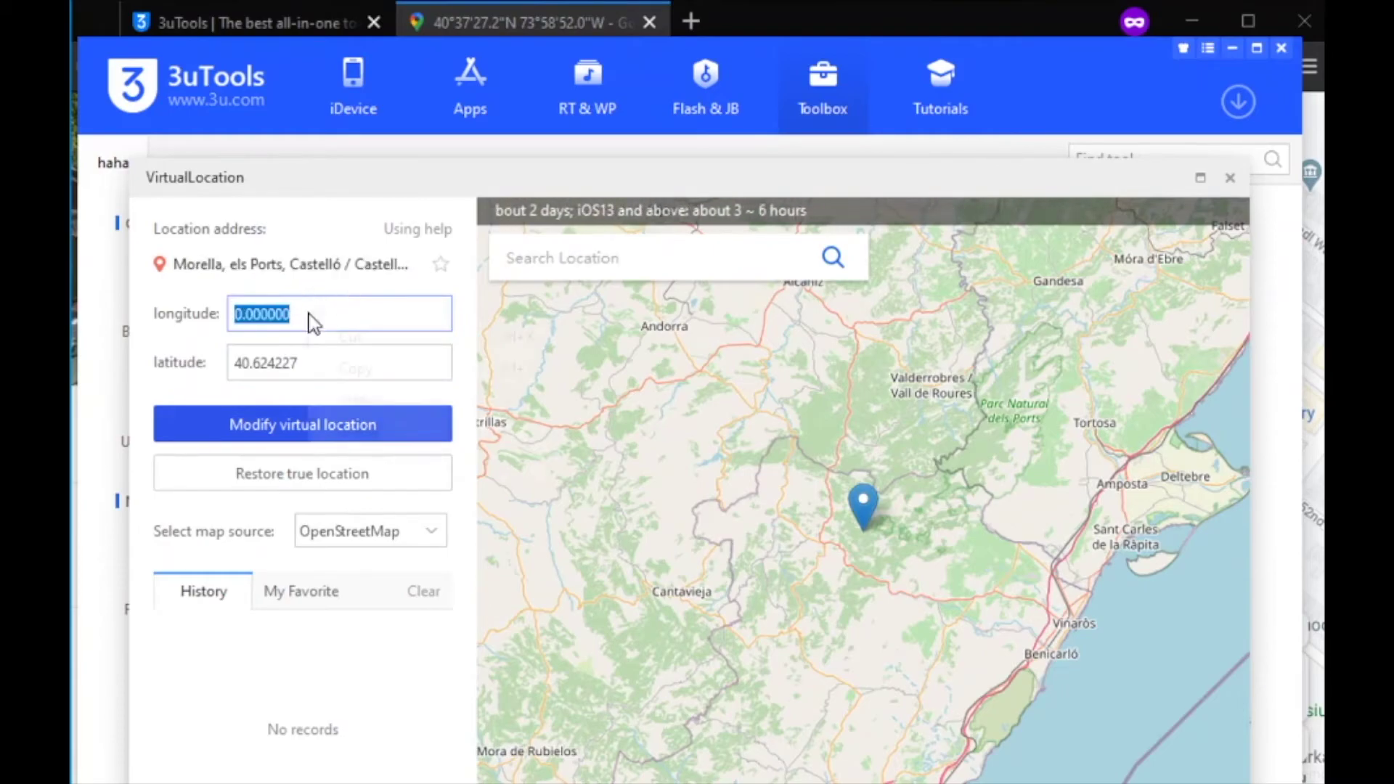
pyautogui.click(349, 397)
pyautogui.click(274, 426)
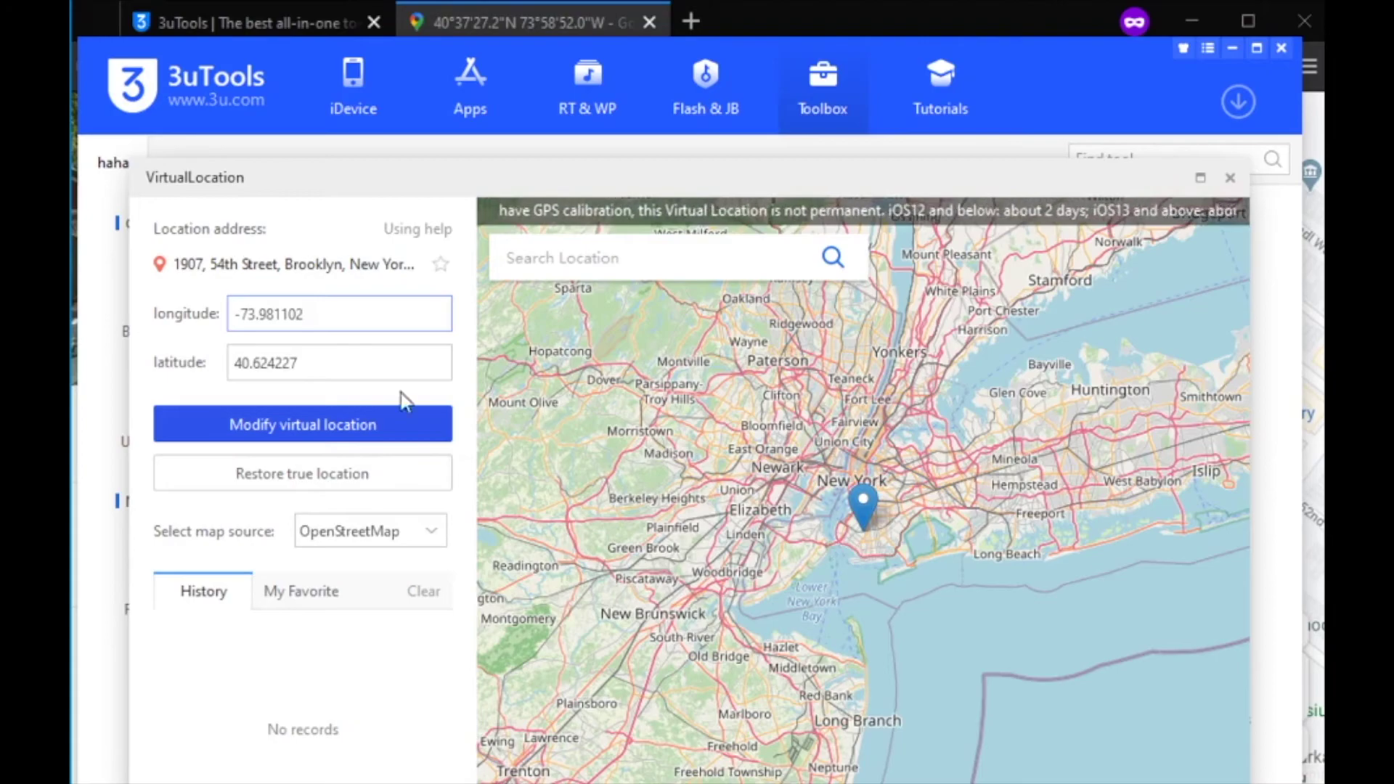
# - Modify the device's virtual location to Brooklyn and acknowledge the success dialog
pyautogui.click(234, 433)
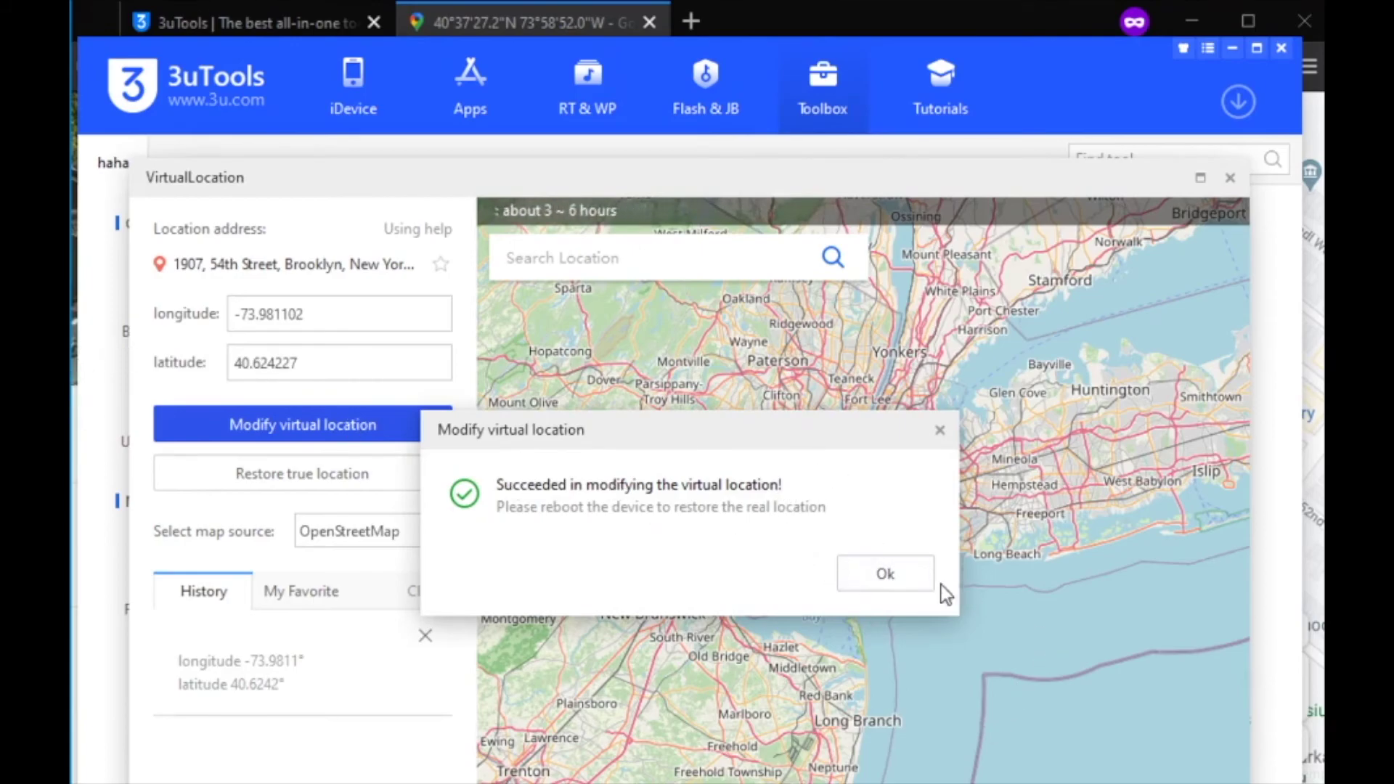
pyautogui.click(882, 577)
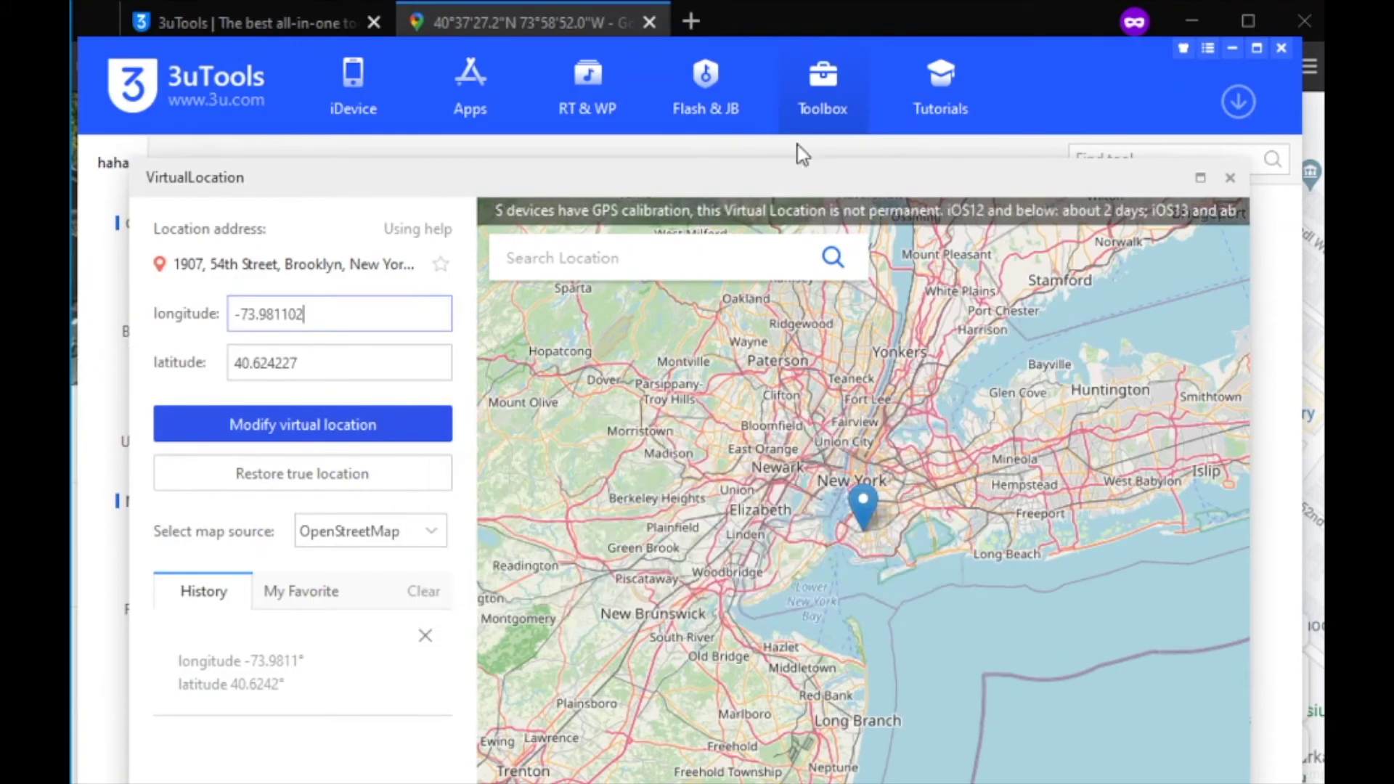